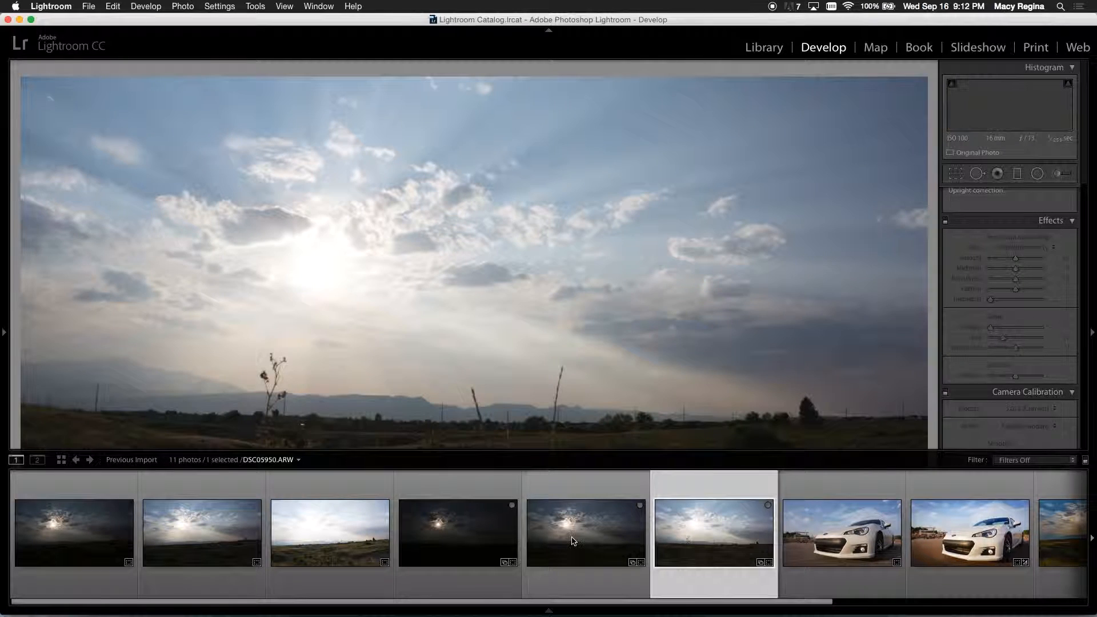
Step: Compare the dark, medium and bright bracketed exposures of the sunset landscape one after another
{"action": "left_click", "coordinate": [465, 532]}
{"action": "left_click", "coordinate": [590, 538]}
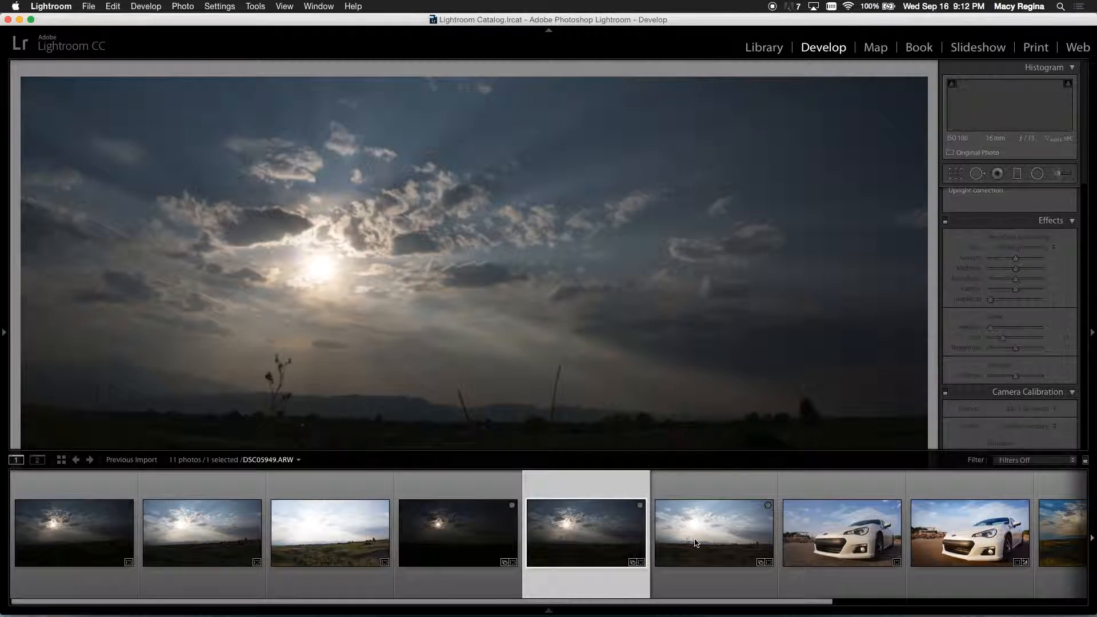
{"action": "left_click", "coordinate": [690, 544]}
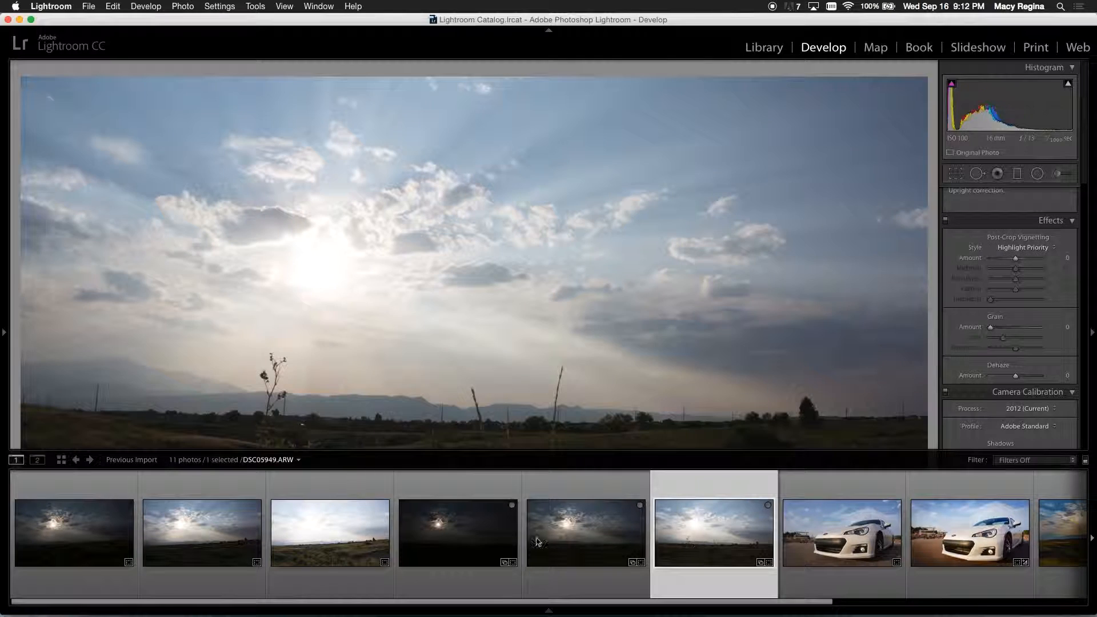
{"action": "left_click", "coordinate": [453, 535], "text": "shift"}
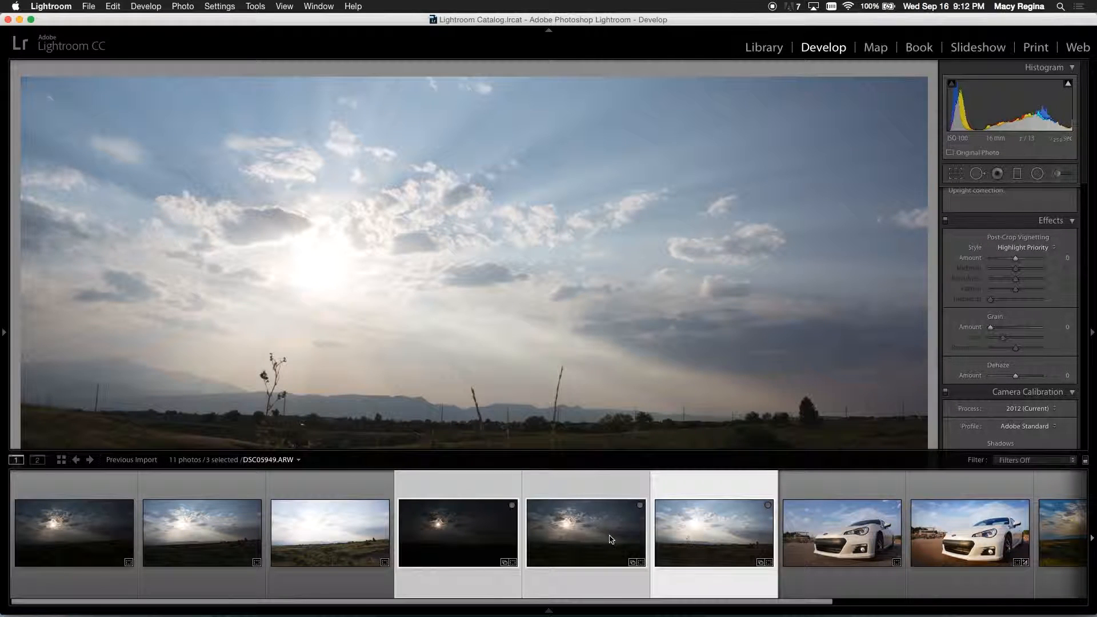
{"action": "left_click", "coordinate": [375, 538]}
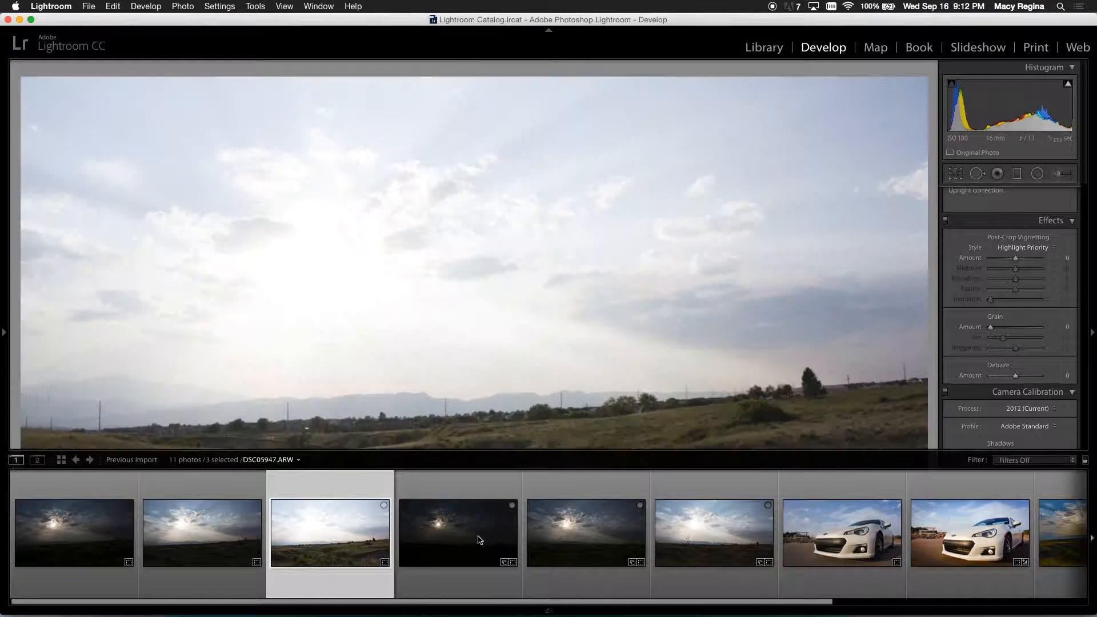
{"action": "left_click", "coordinate": [480, 540]}
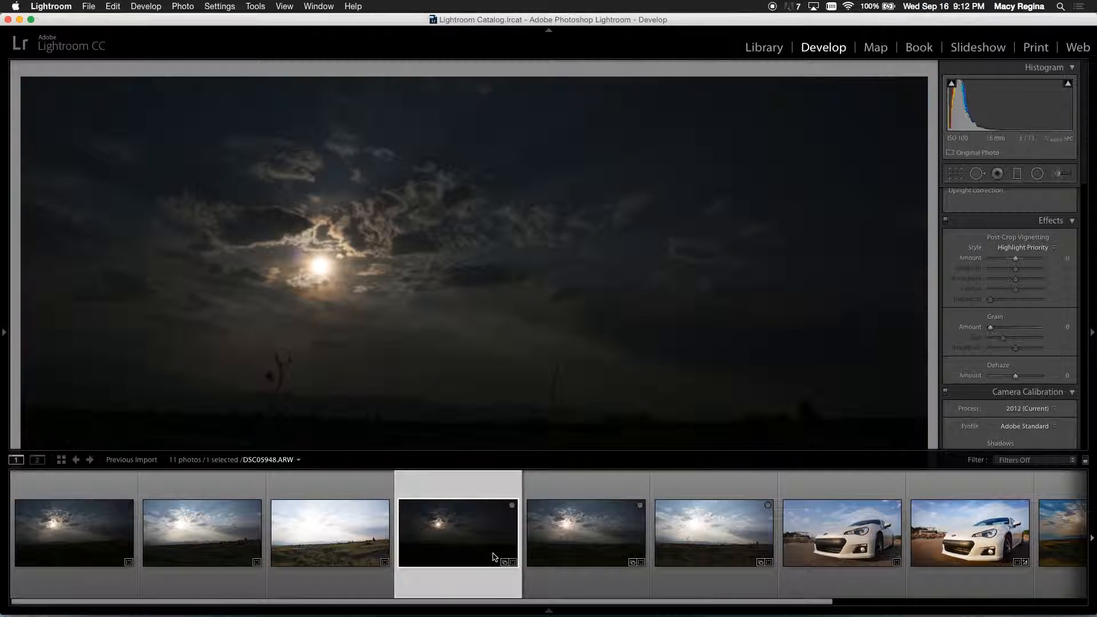
{"action": "left_click", "coordinate": [703, 530], "text": "shift"}
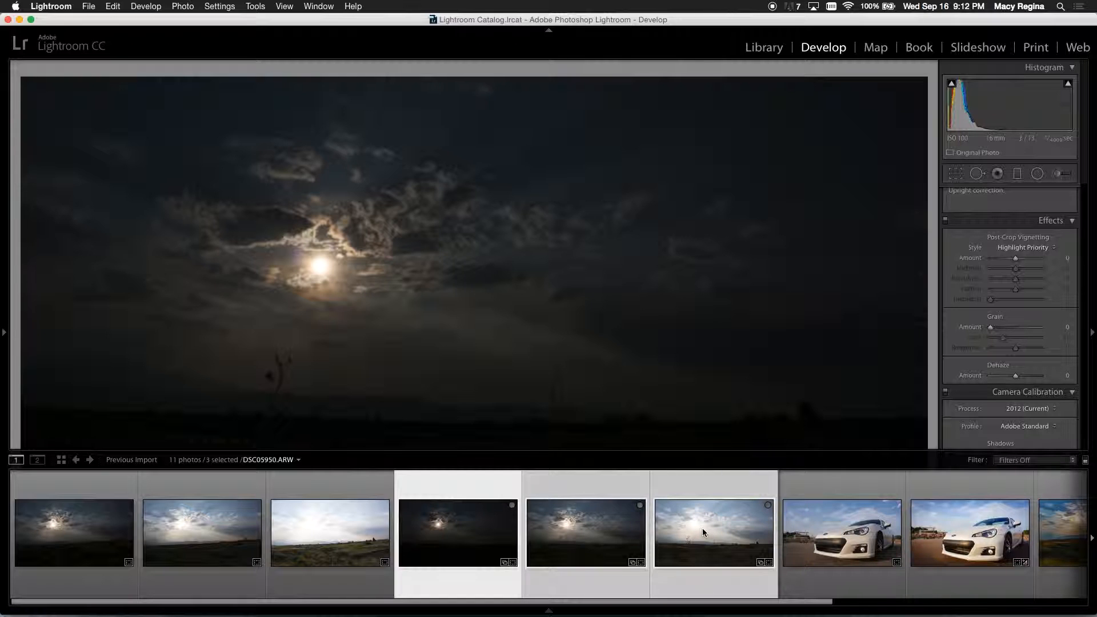
{"action": "left_click", "coordinate": [600, 549]}
Step: Merge the three sunset exposures DSC05948 to DSC05950 into an HDR photo with Auto Align on and no deghosting
{"action": "left_click", "coordinate": [464, 537]}
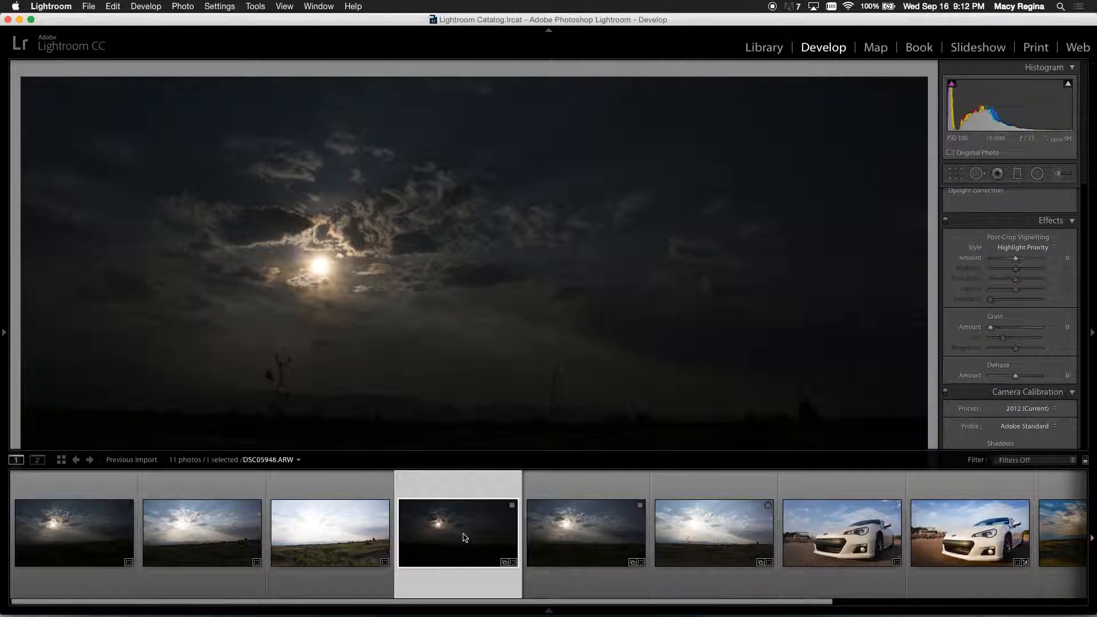
{"action": "left_click", "coordinate": [595, 540], "text": "shift"}
{"action": "left_click", "coordinate": [699, 526], "text": "shift"}
{"action": "right_click", "coordinate": [577, 533]}
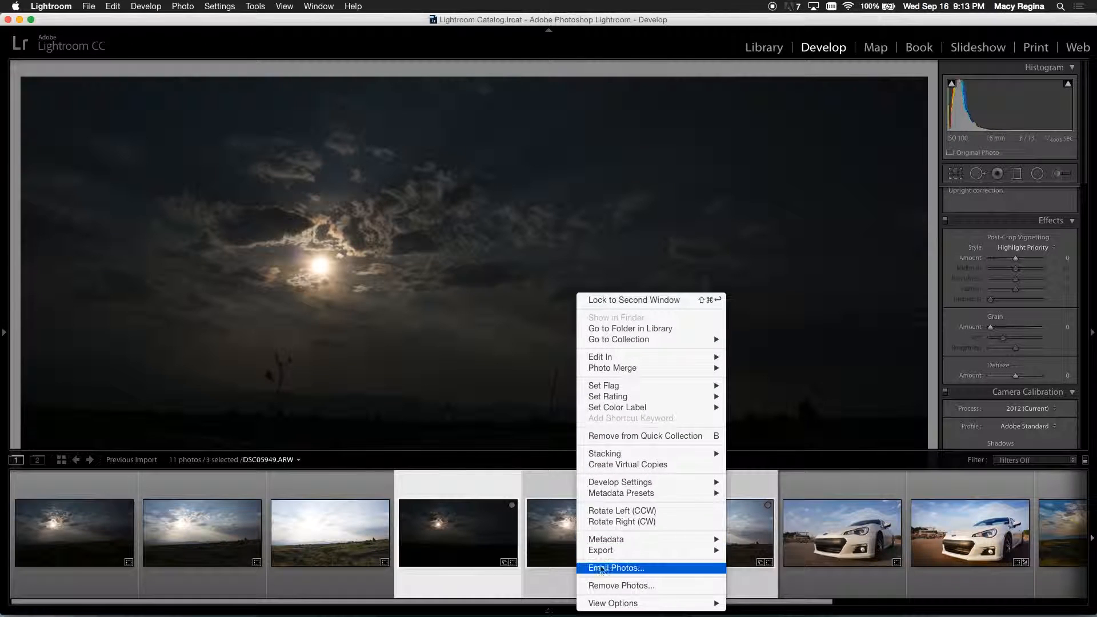
{"action": "mouse_move", "coordinate": [617, 371]}
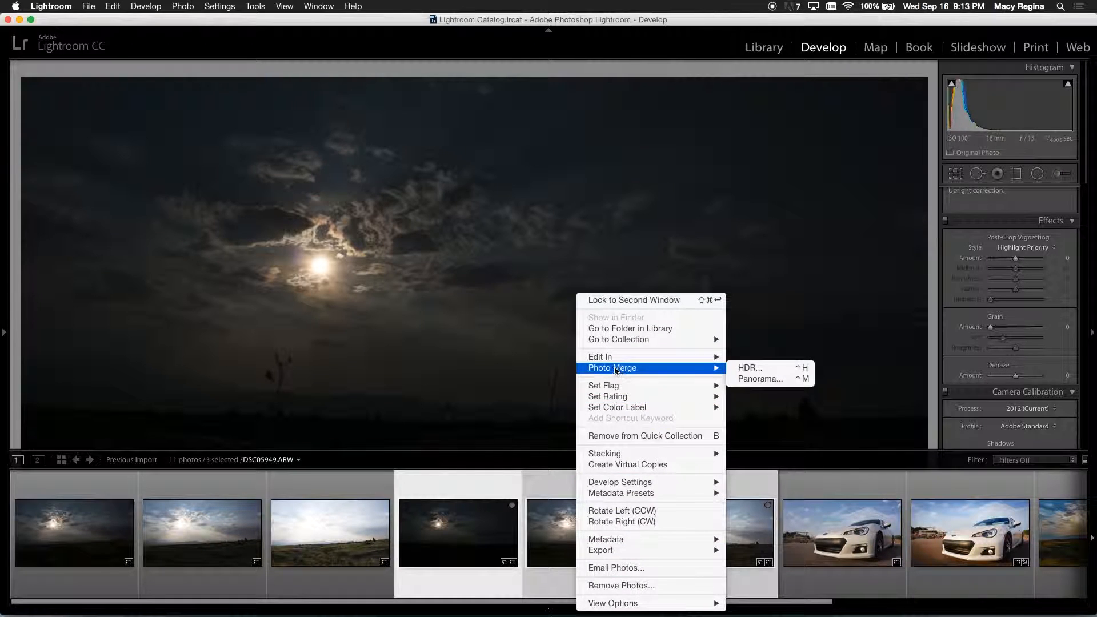
{"action": "left_click", "coordinate": [742, 368]}
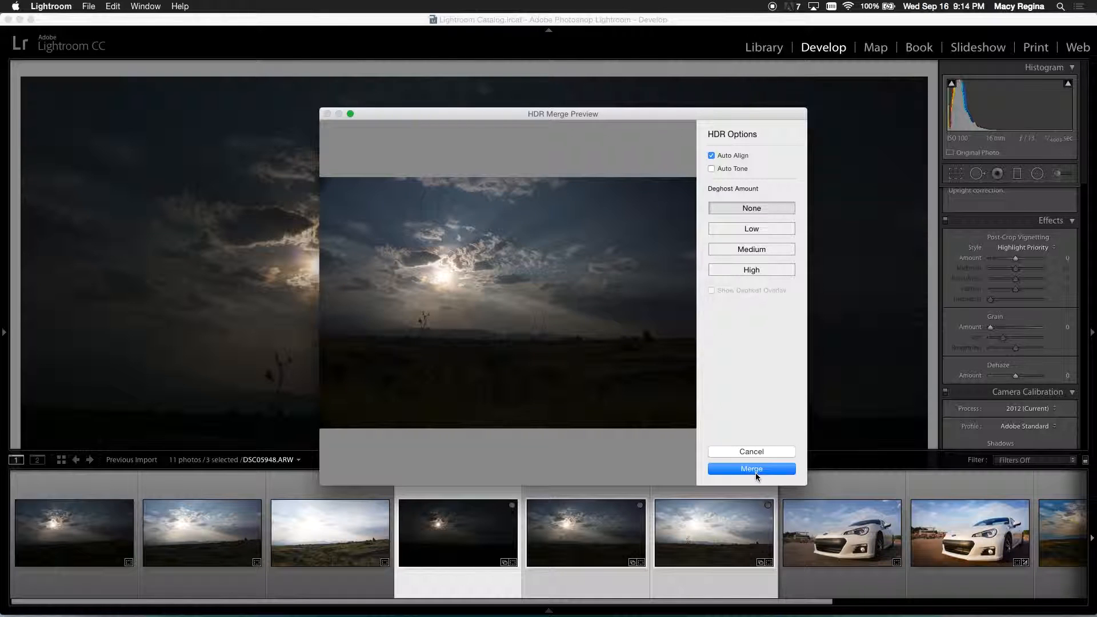
{"action": "left_click", "coordinate": [752, 469]}
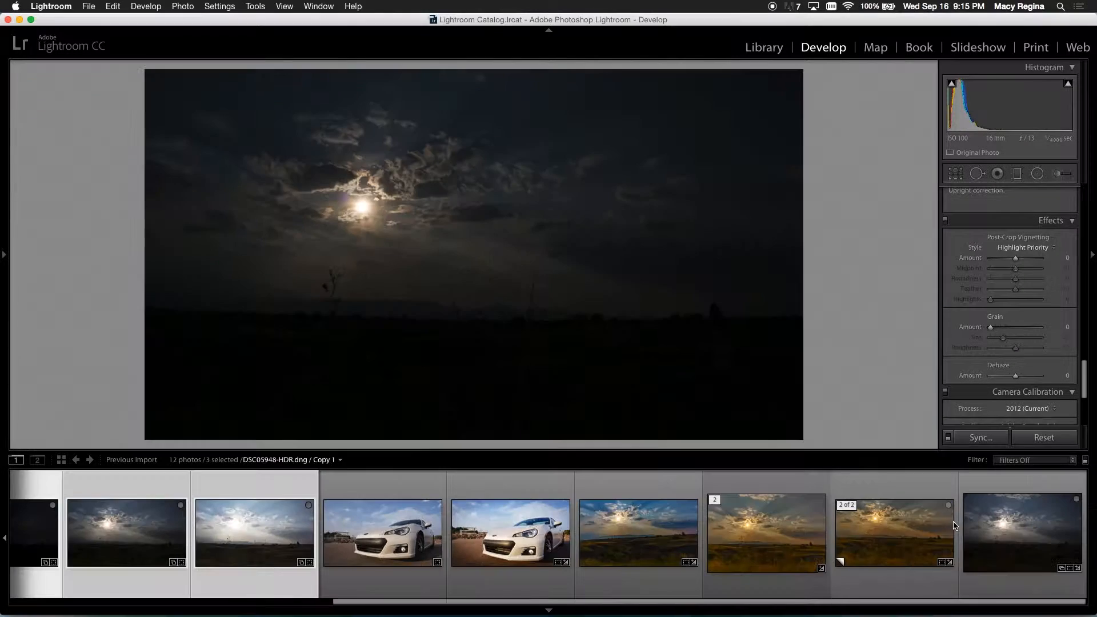
Step: Open the merged photo DSC05948-HDR-2.dng with the filmstrip hidden and set its white balance to Shade
{"action": "left_click", "coordinate": [1023, 538]}
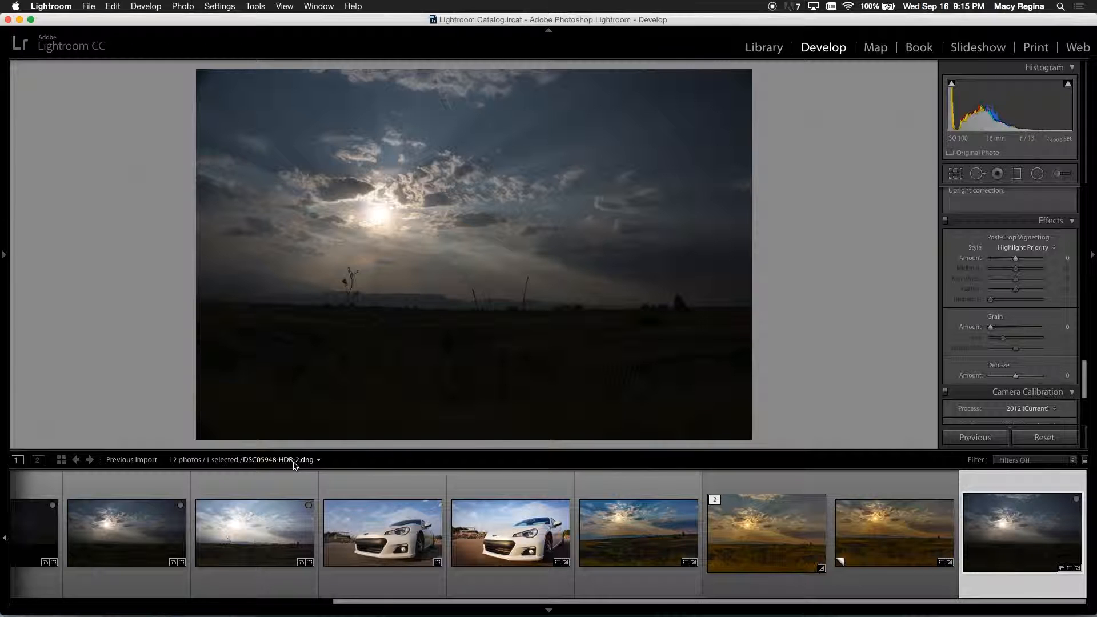
{"action": "key", "text": "F6"}
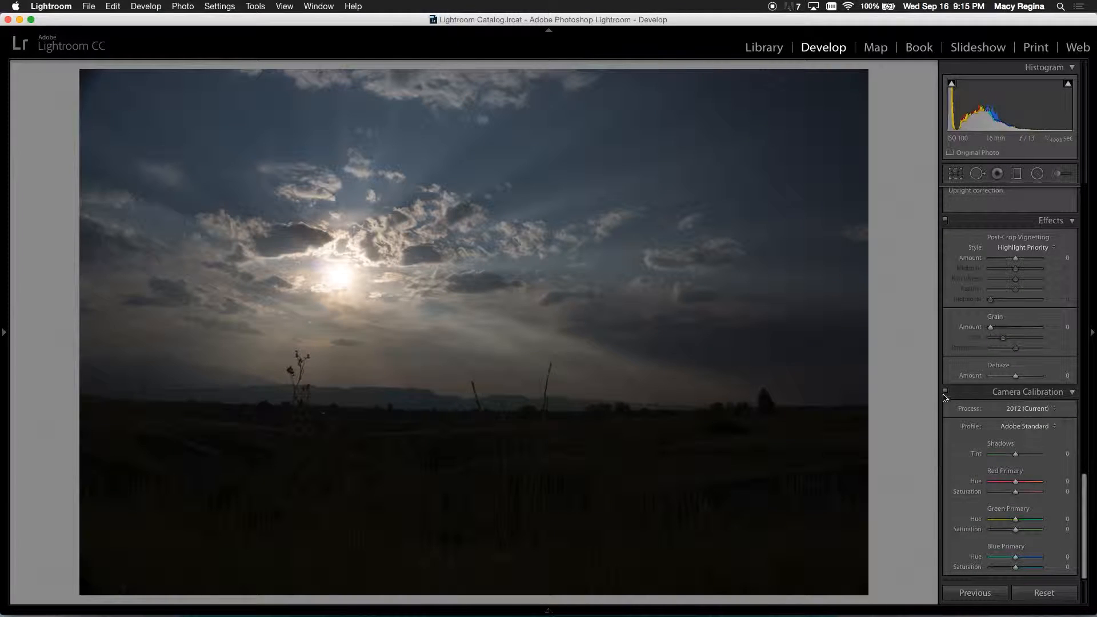
{"action": "scroll", "coordinate": [1005, 451], "scroll_direction": "up", "scroll_amount": 15}
{"action": "scroll", "coordinate": [1004, 462], "scroll_direction": "down", "scroll_amount": 1}
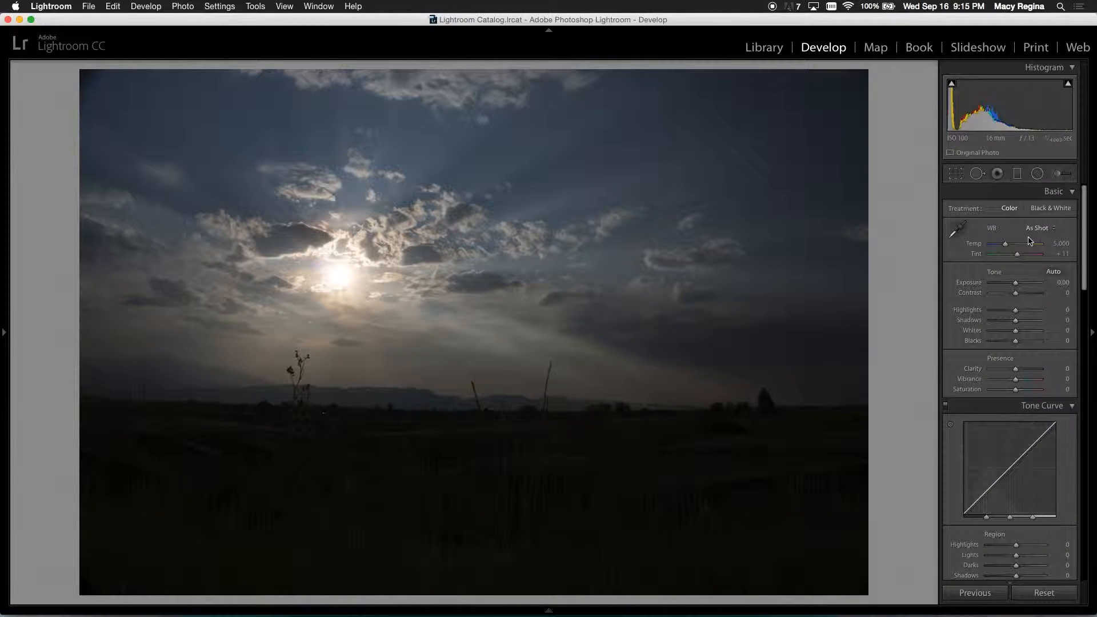
{"action": "left_click", "coordinate": [1046, 230]}
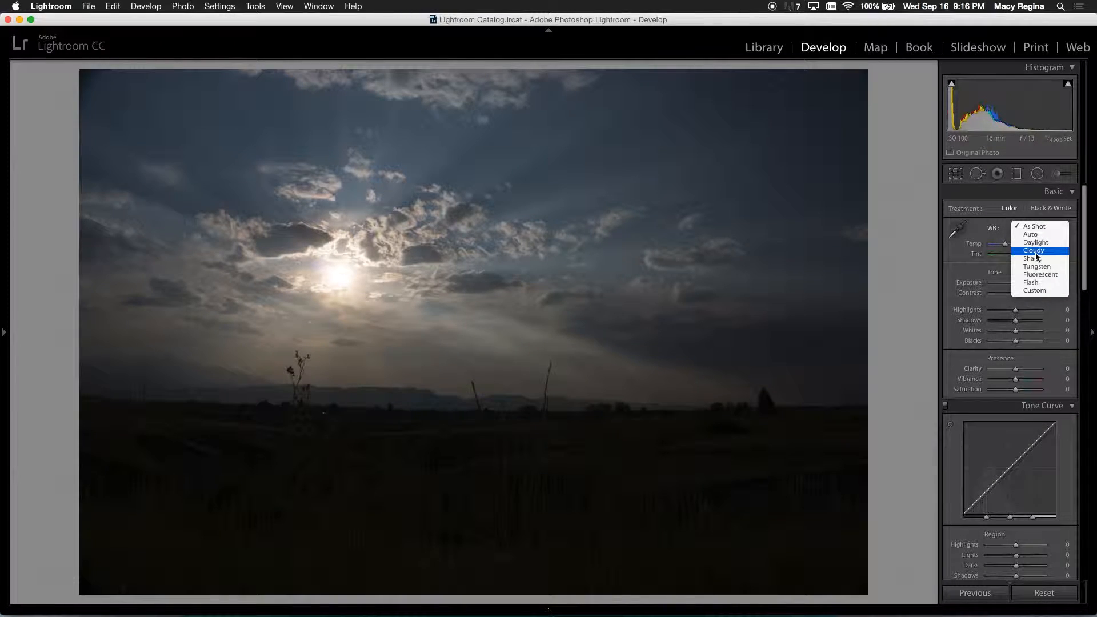
{"action": "left_click", "coordinate": [1036, 252]}
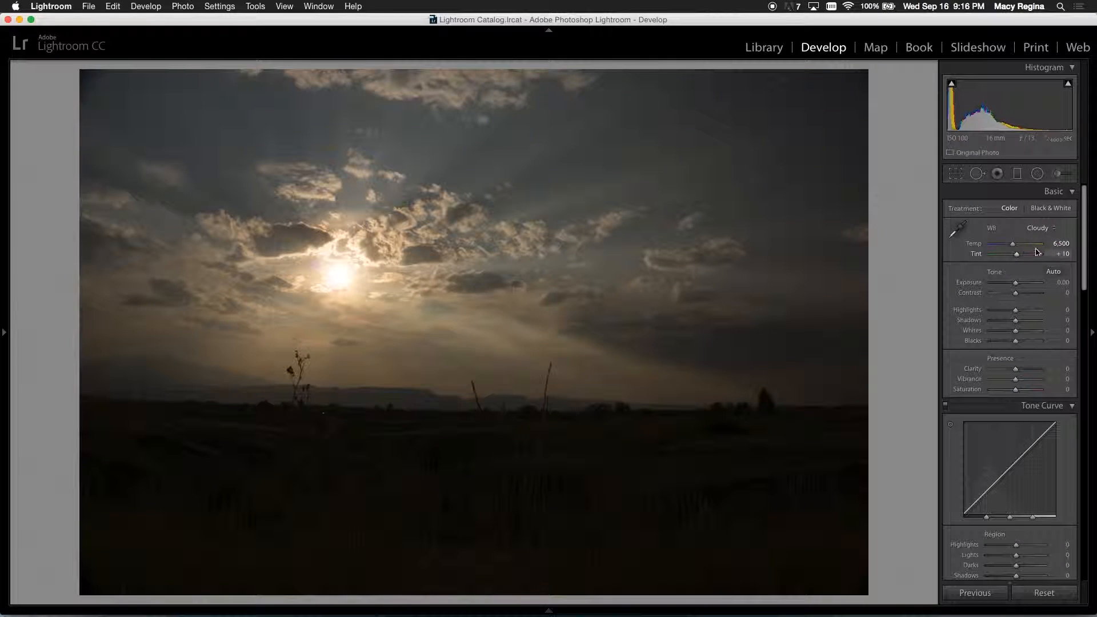
{"action": "left_click", "coordinate": [1041, 230]}
{"action": "left_click", "coordinate": [1042, 229]}
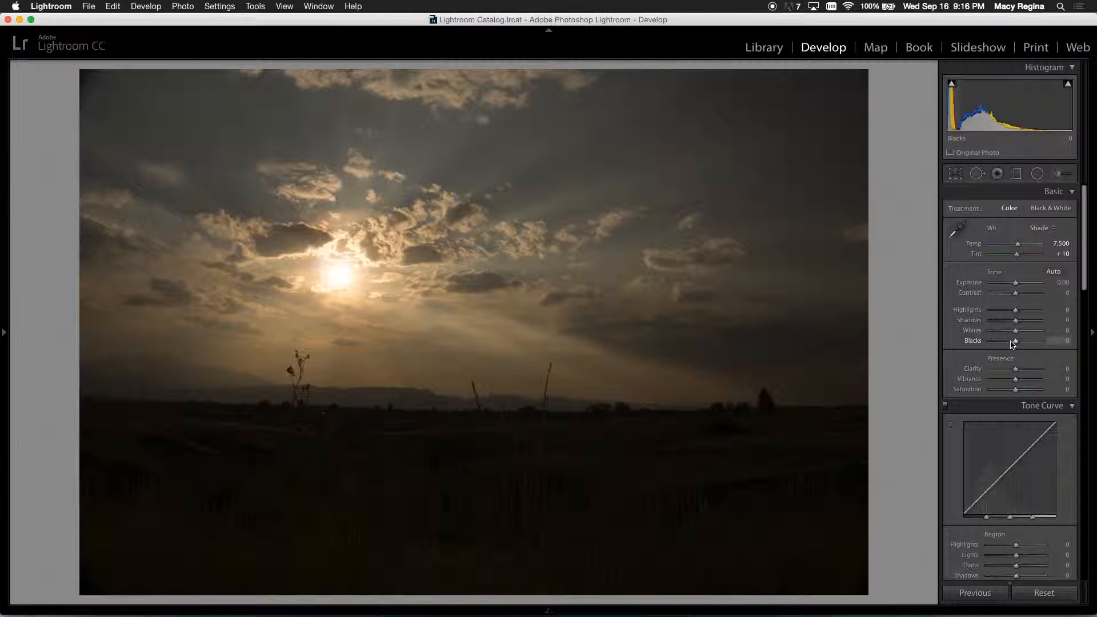
Step: Set Highlights to -100, Shadows to +100 and Whites to +20, using the clipping preview for the whites
{"action": "left_click_drag", "start_coordinate": [1018, 326], "coordinate": [991, 313]}
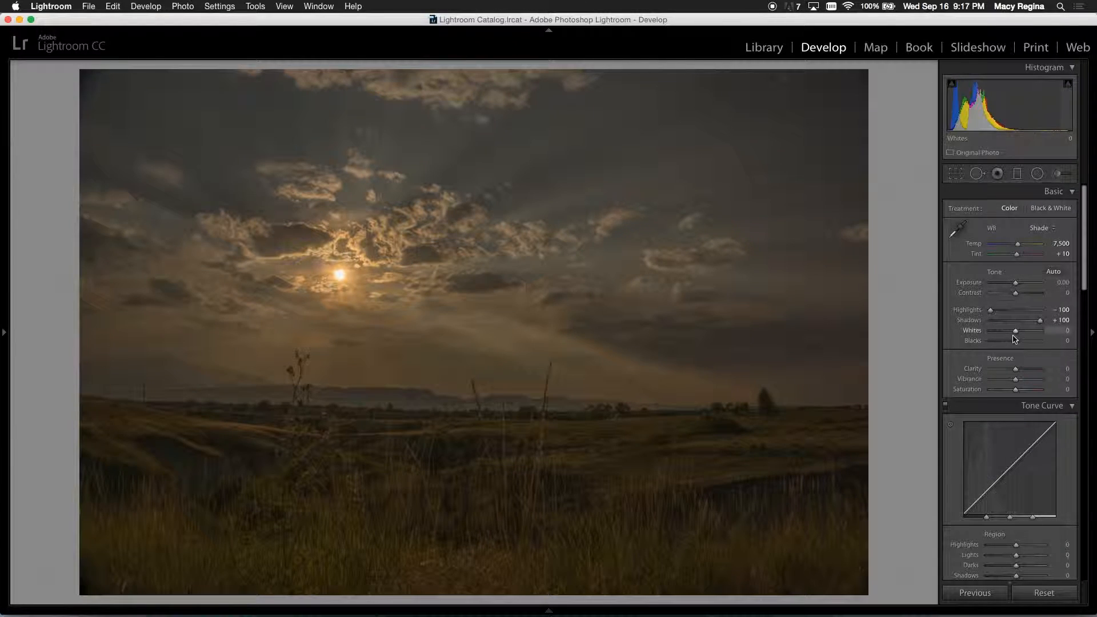
{"action": "left_click_drag", "start_coordinate": [1021, 331], "coordinate": [1027, 334]}
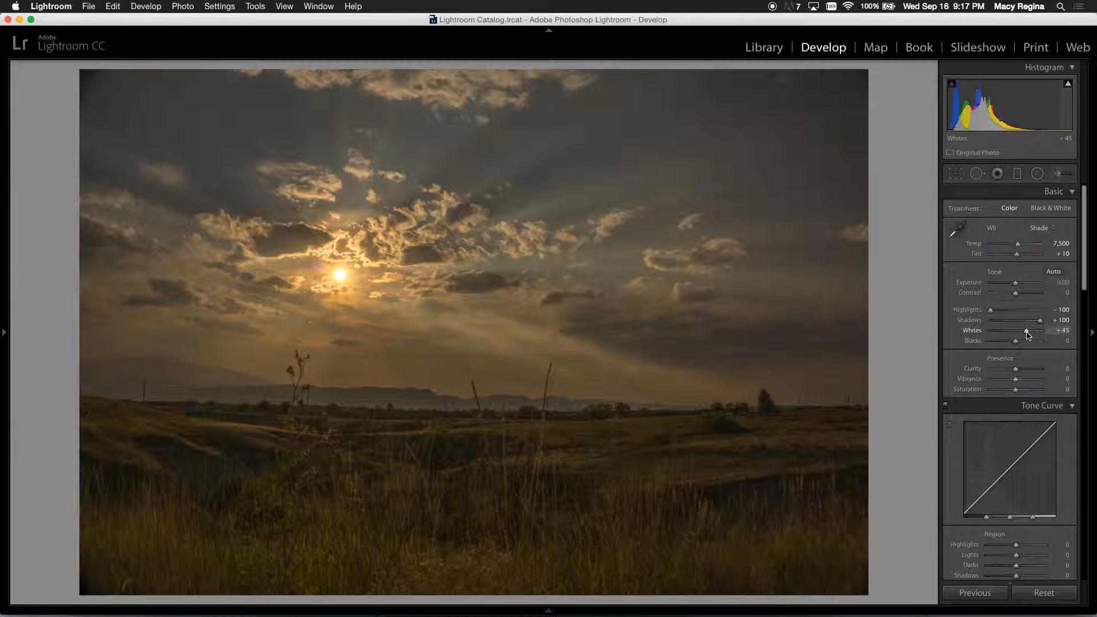
{"action": "key", "text": "alt"}
{"action": "left_click", "coordinate": [1026, 334], "text": "alt"}
{"action": "left_click_drag", "start_coordinate": [1027, 335], "coordinate": [1022, 337]}
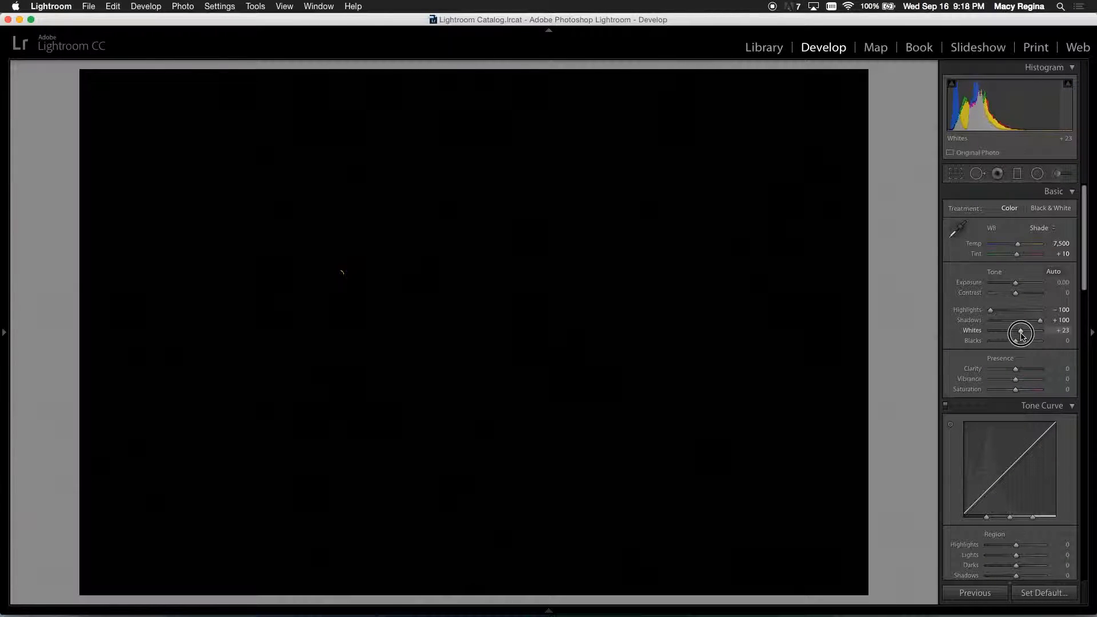
{"action": "left_click_drag", "start_coordinate": [1022, 336], "coordinate": [1022, 336]}
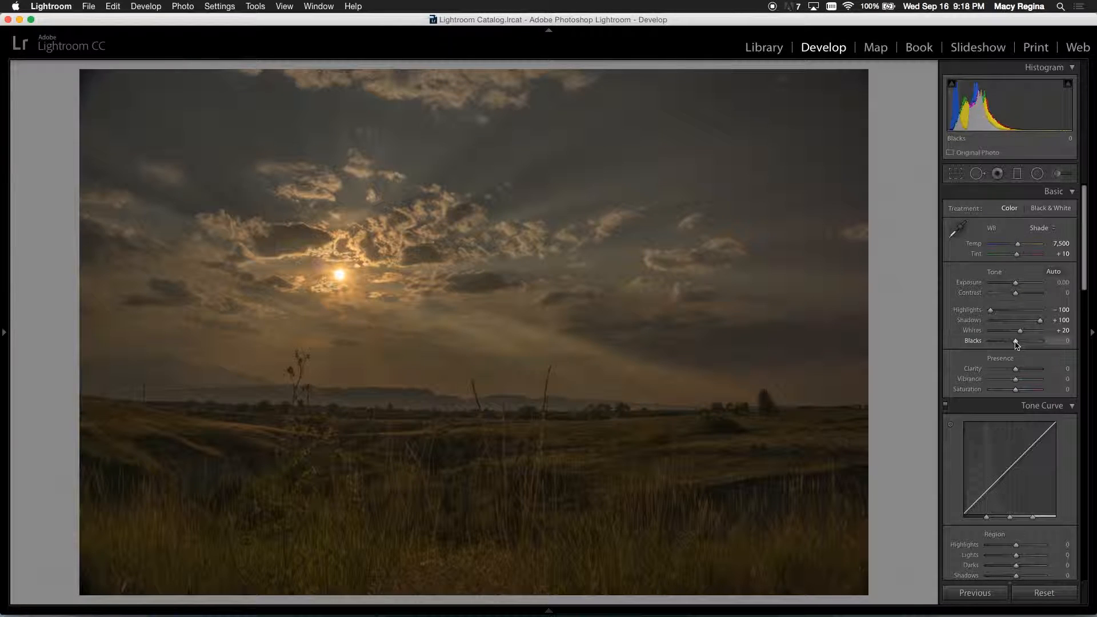
Step: Try lowering Blacks to about -22 with the clipping preview, and reset Blacks to its default
{"action": "key", "text": "alt"}
{"action": "left_click_drag", "start_coordinate": [1016, 343], "coordinate": [1010, 345]}
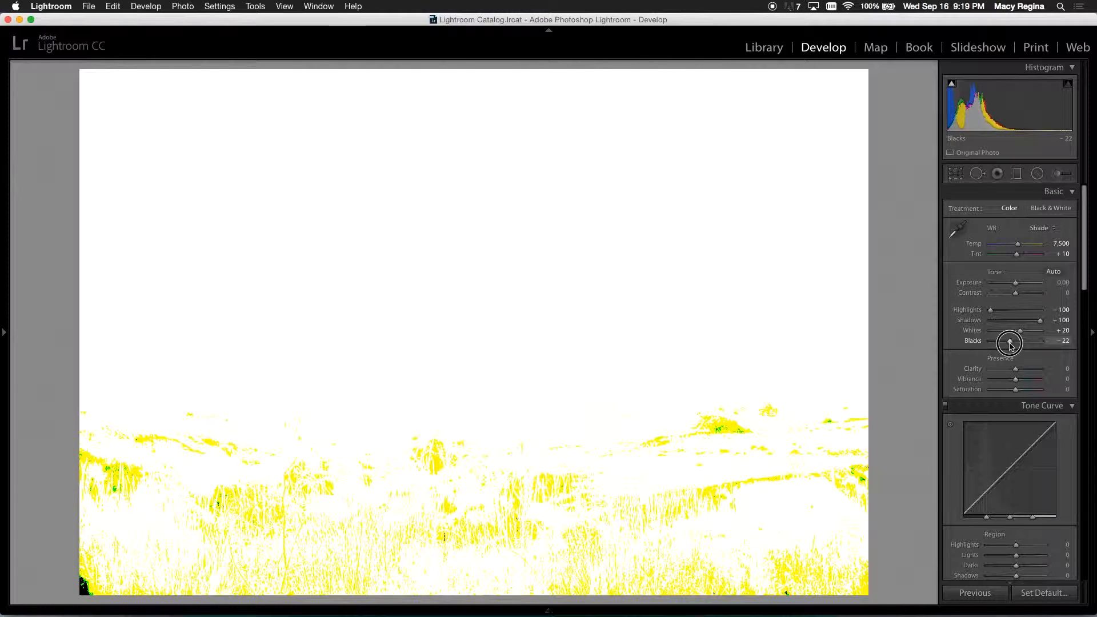
{"action": "left_click_drag", "start_coordinate": [1010, 345], "coordinate": [1010, 344]}
{"action": "double_click", "coordinate": [1009, 342]}
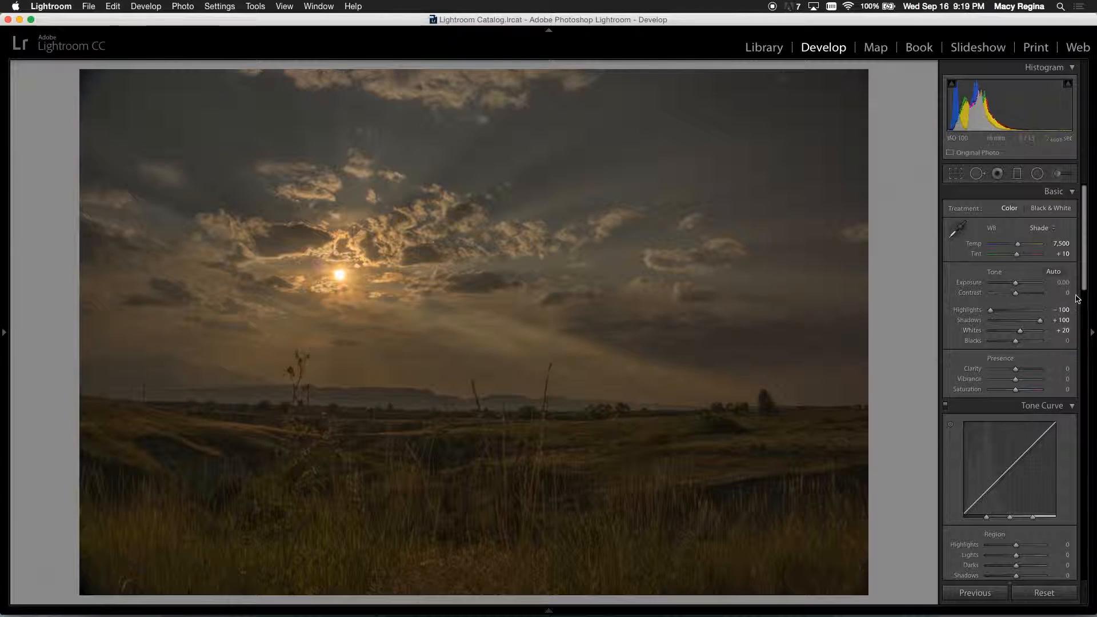
Step: Enable the lens profile corrections and chromatic aberration removal for the HDR photo
{"action": "left_click_drag", "start_coordinate": [1086, 280], "coordinate": [1078, 490]}
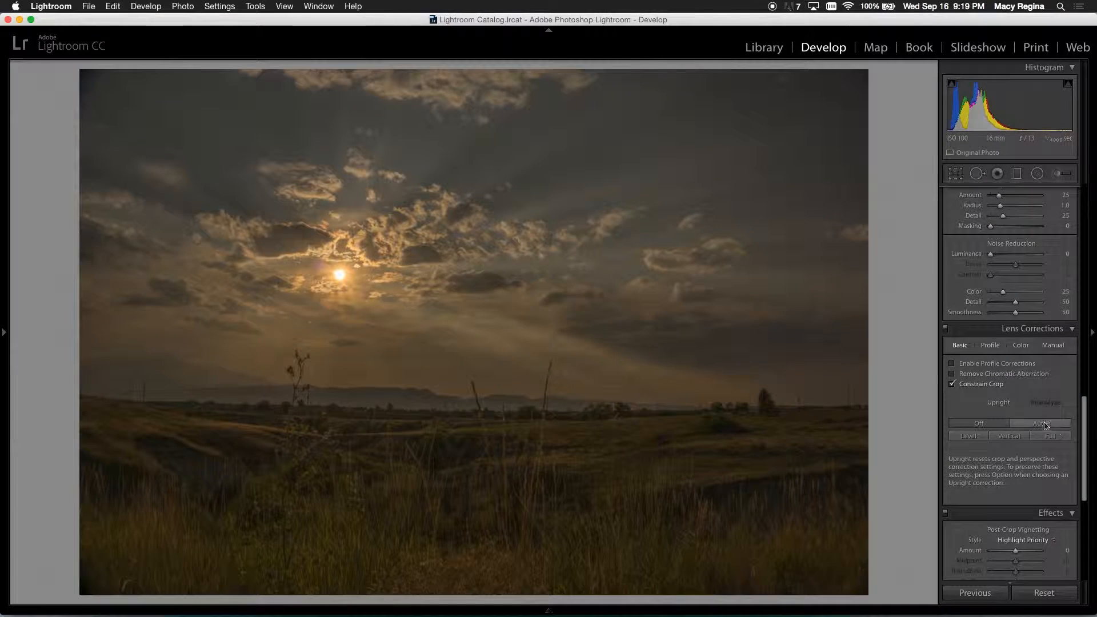
{"action": "left_click", "coordinate": [972, 366]}
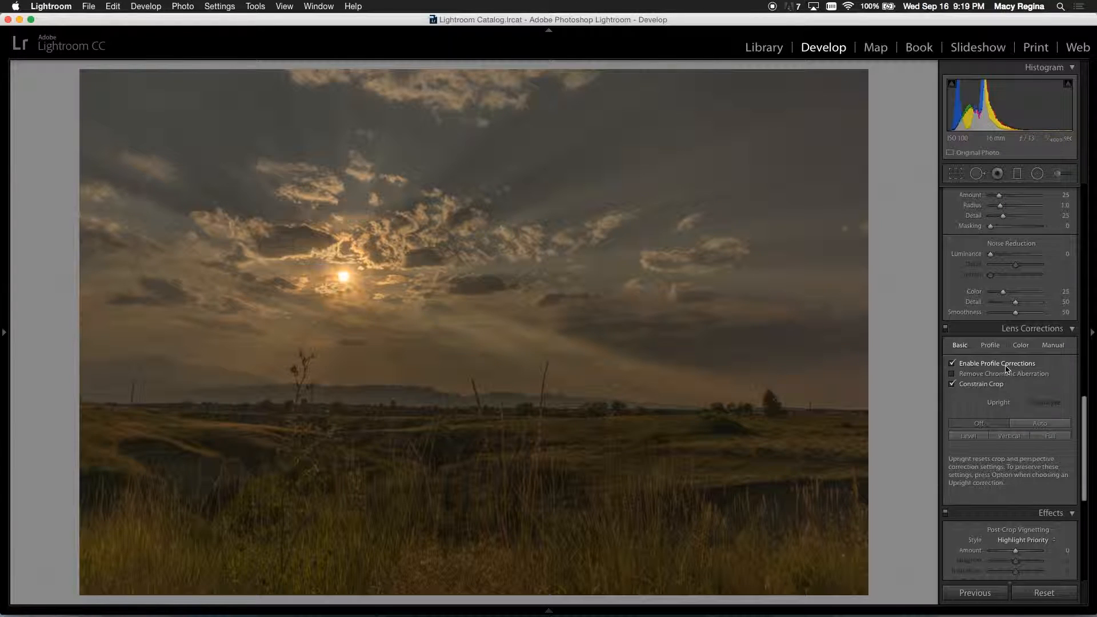
{"action": "left_click", "coordinate": [965, 362]}
{"action": "left_click", "coordinate": [966, 362]}
{"action": "left_click", "coordinate": [985, 375]}
Step: Inspect the mountains on the horizon up close and apply the Level upright correction to the photo
{"action": "left_click", "coordinate": [387, 378]}
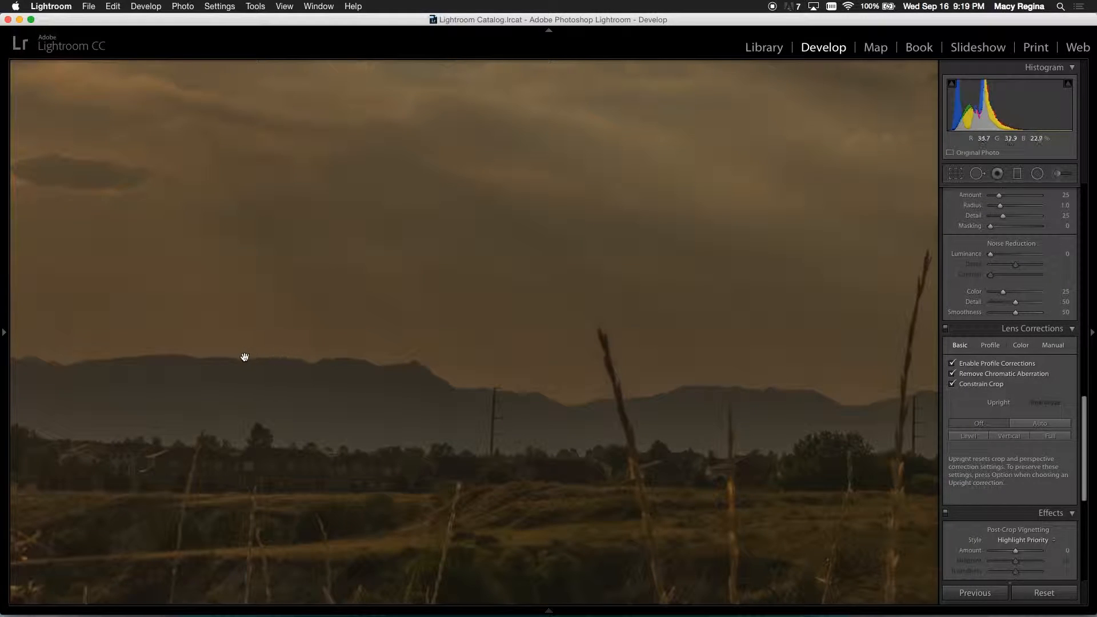
{"action": "left_click_drag", "start_coordinate": [400, 375], "coordinate": [931, 362]}
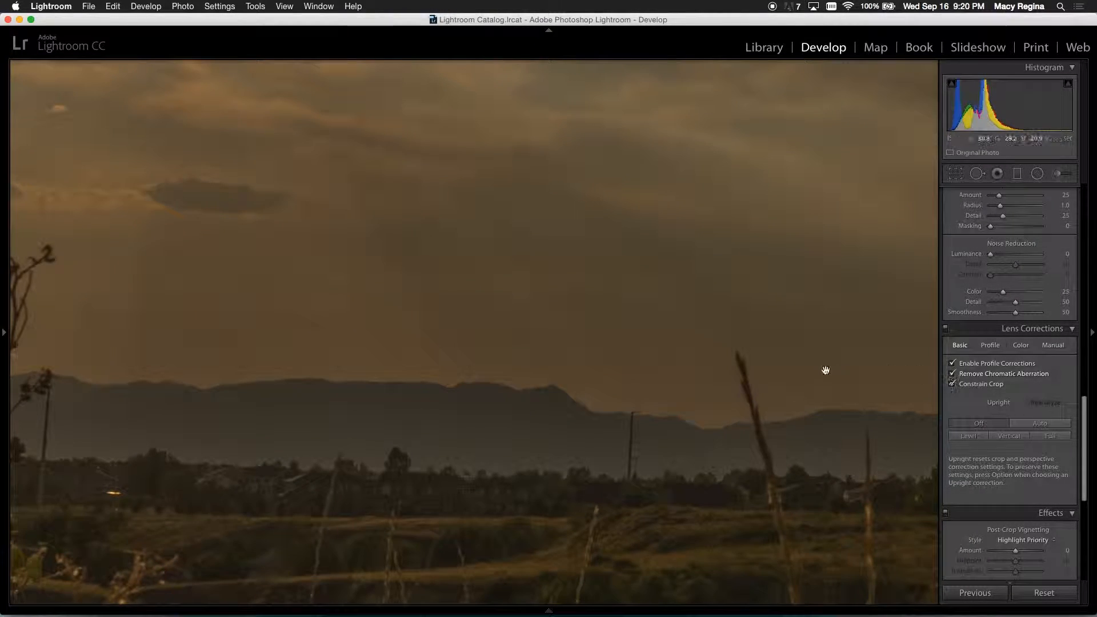
{"action": "left_click", "coordinate": [730, 382]}
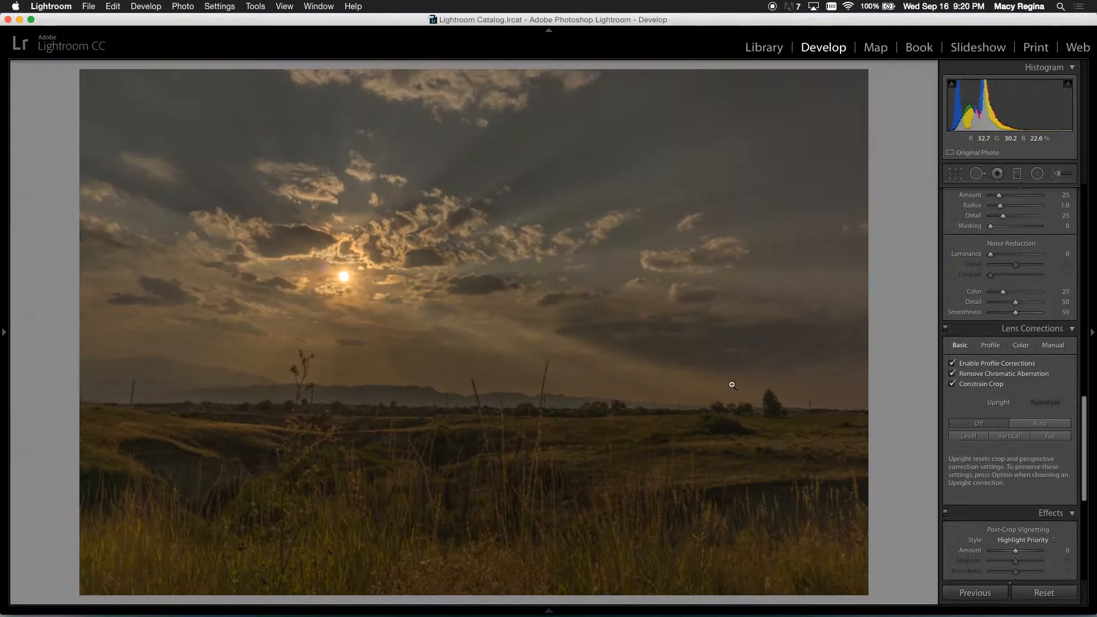
{"action": "left_click", "coordinate": [969, 437]}
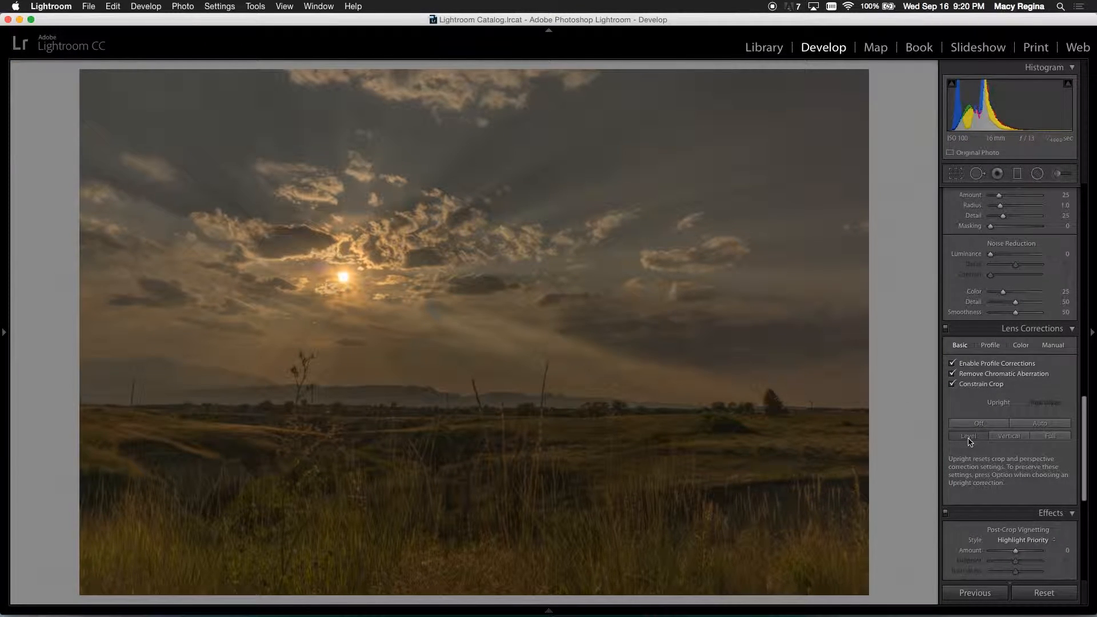
Step: Lower the photo's Blacks to -17 in the basic tone settings
{"action": "left_click_drag", "start_coordinate": [1084, 436], "coordinate": [1085, 201]}
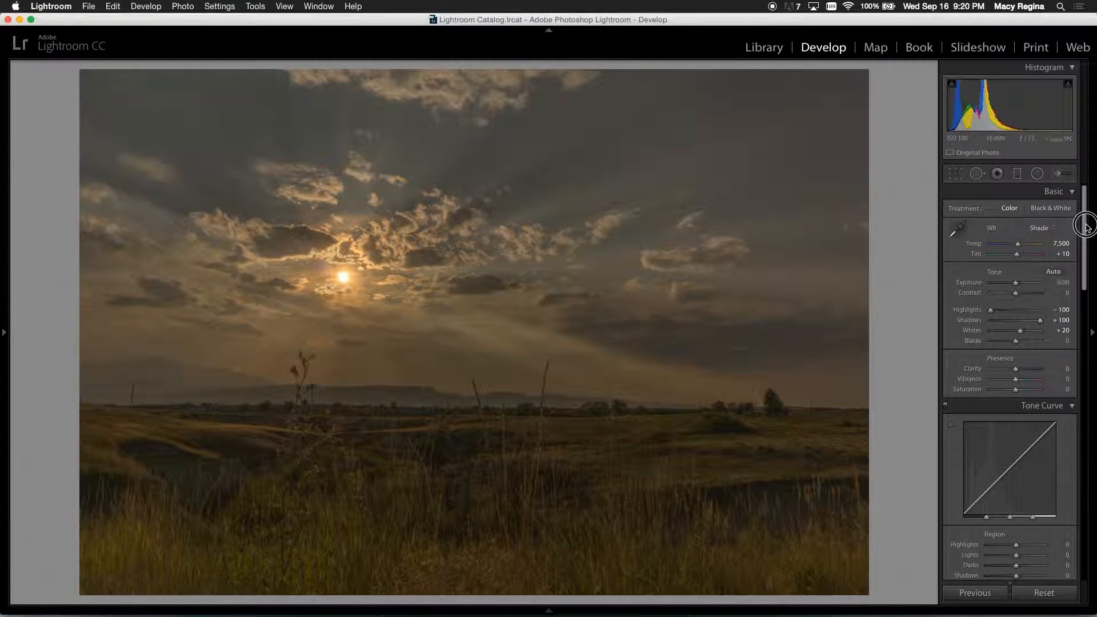
{"action": "left_click", "coordinate": [1016, 341], "text": "alt"}
{"action": "left_click_drag", "start_coordinate": [1016, 341], "coordinate": [1012, 342]}
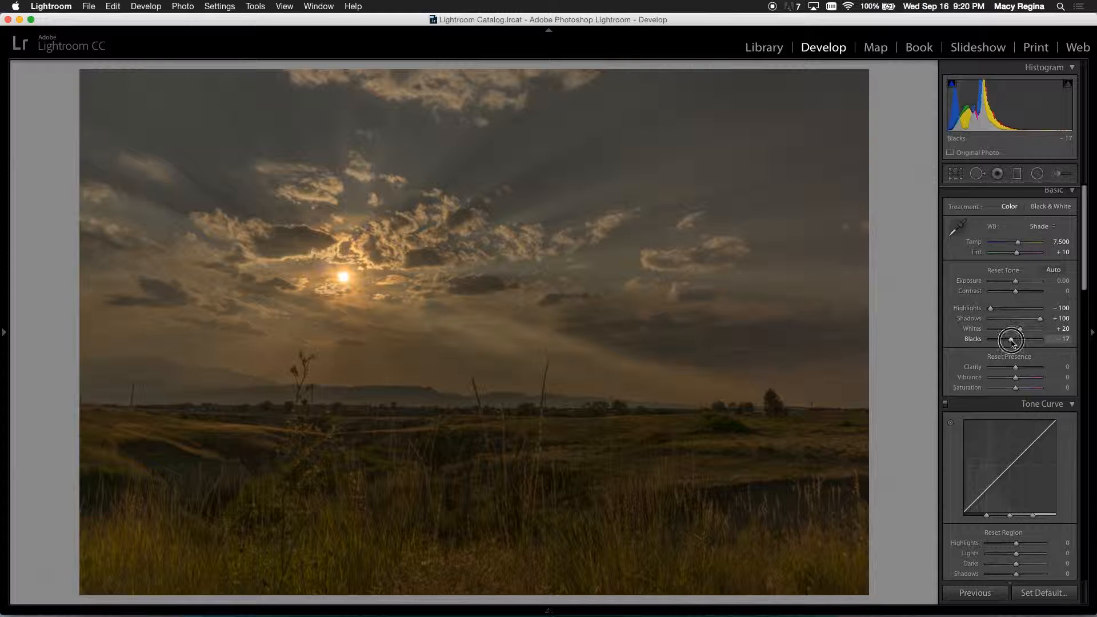
Step: Try the Medium Contrast point curve on the photo and undo it
{"action": "scroll", "coordinate": [1007, 435], "scroll_direction": "down", "scroll_amount": 5}
{"action": "left_click", "coordinate": [1004, 480]}
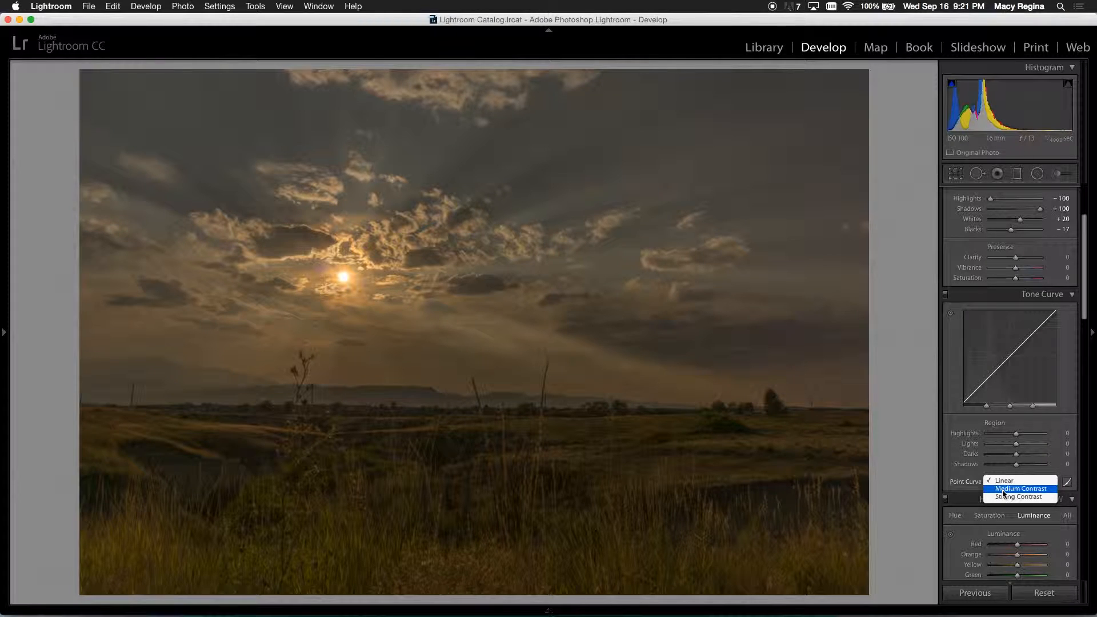
{"action": "left_click", "coordinate": [1003, 490]}
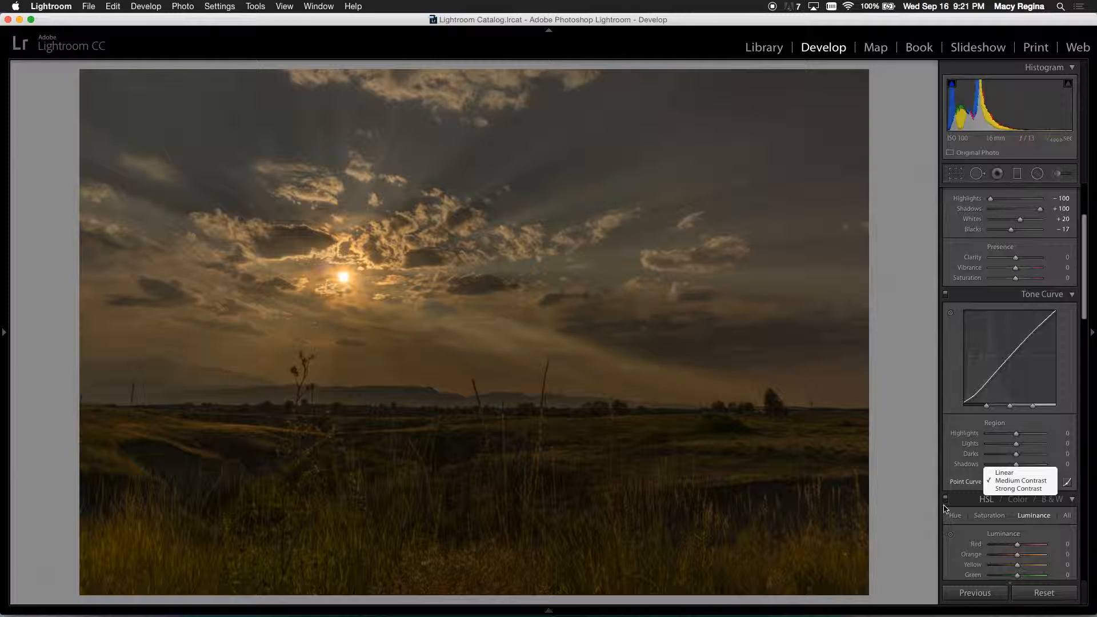
{"action": "left_click", "coordinate": [888, 479]}
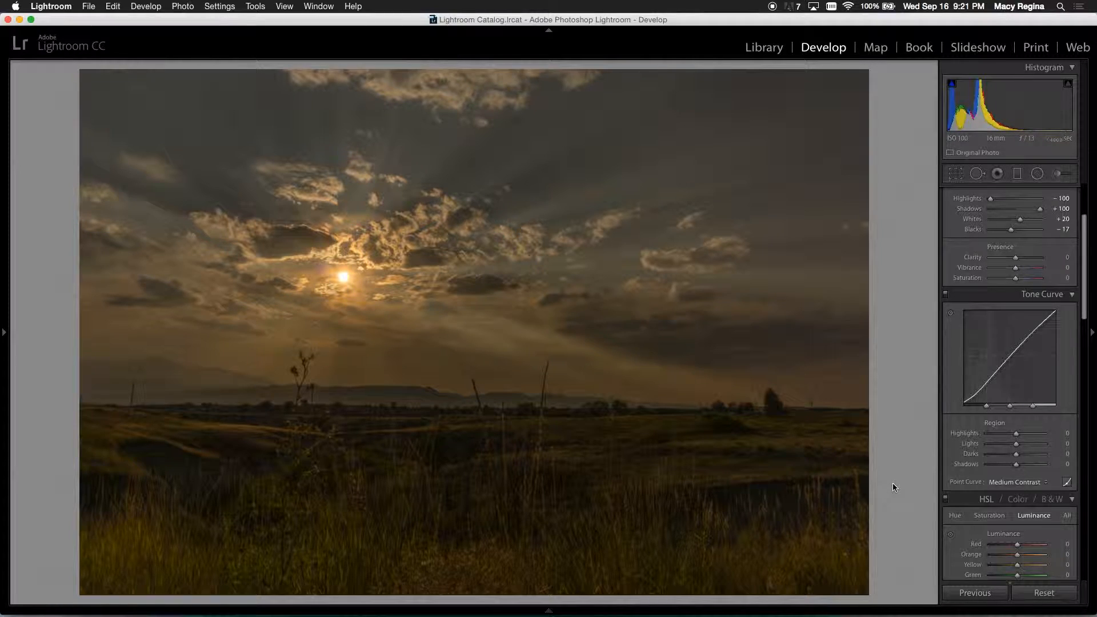
{"action": "key", "text": "cmd+z"}
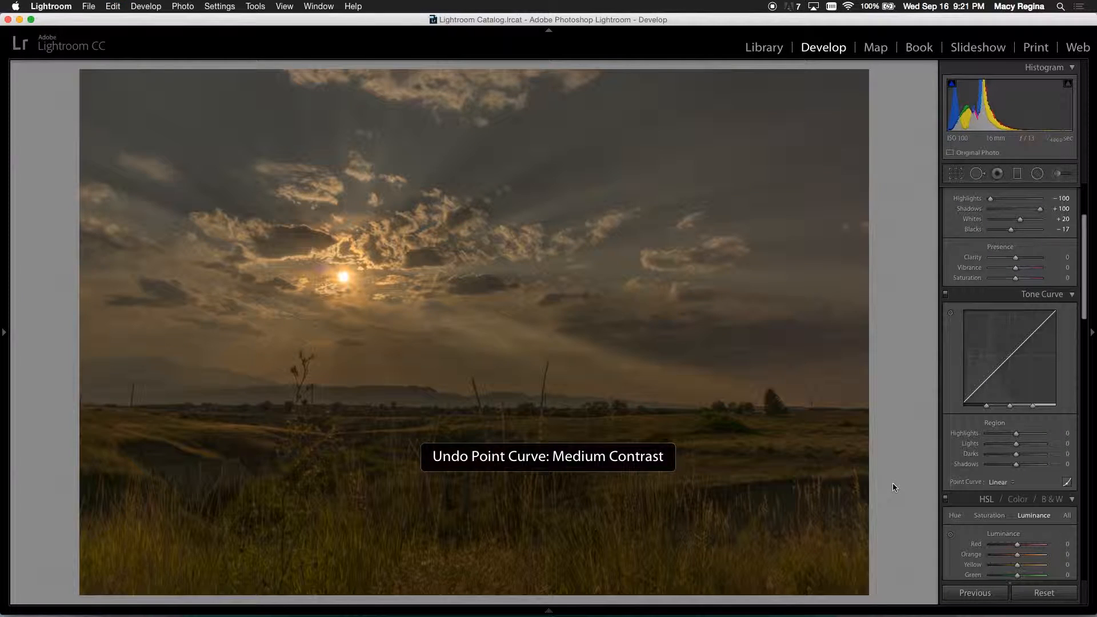
Step: Compare the photo with and without the Medium Contrast point curve, ending with the curve reapplied
{"action": "key", "text": "super+shift+z"}
{"action": "key", "text": "super+z"}
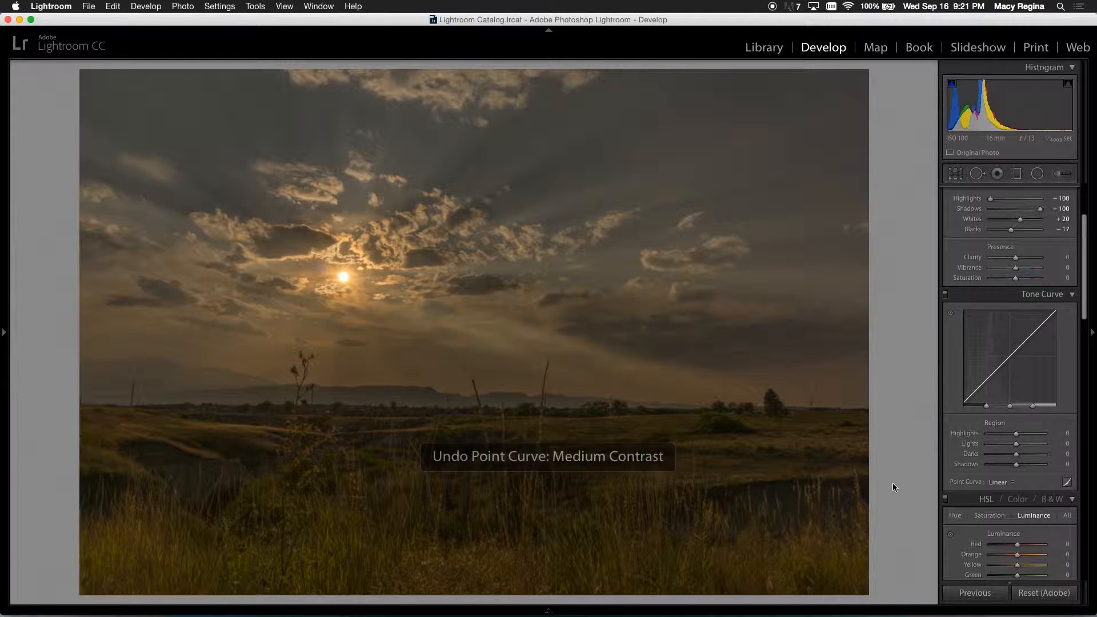
{"action": "key", "text": "super+shift+z"}
{"action": "key", "text": "super+z"}
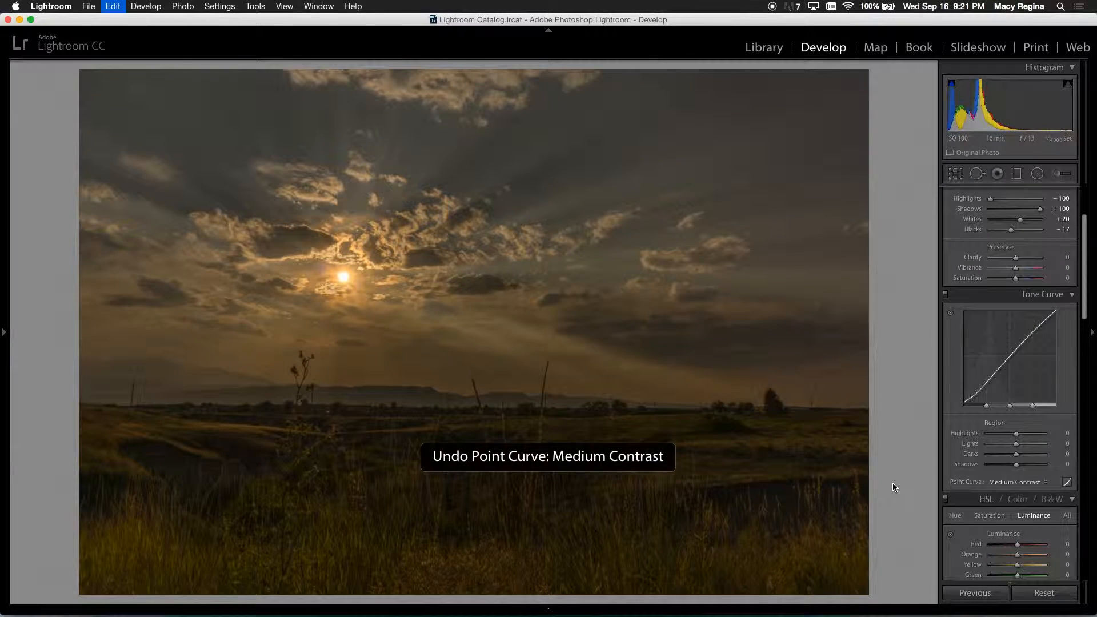
{"action": "key", "text": "super+shift+z"}
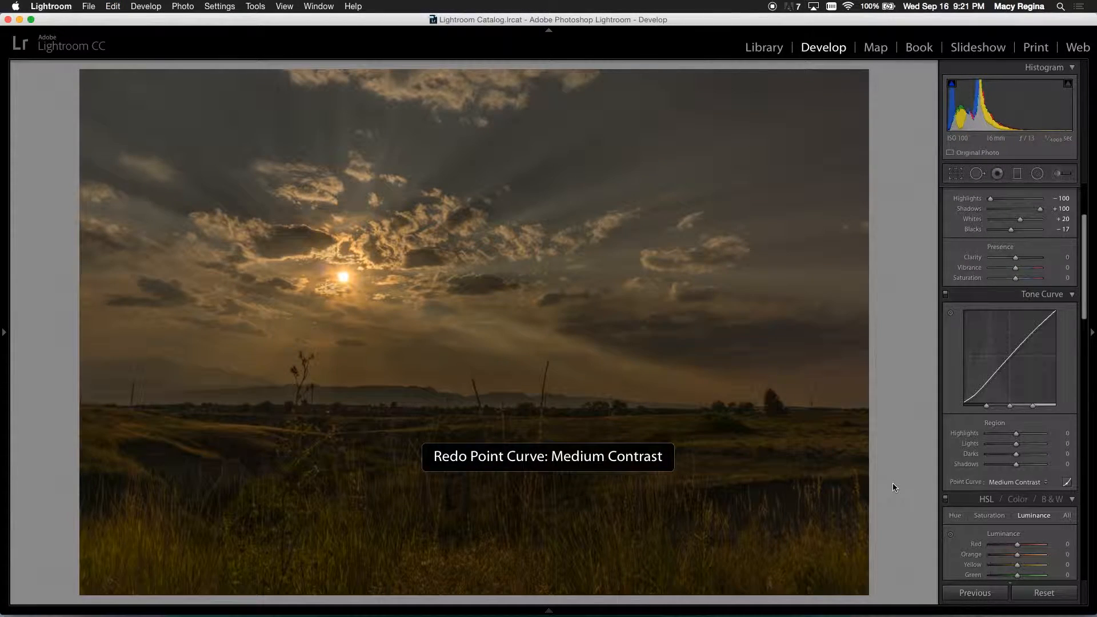
Step: Set the camera calibration profile to Camera Landscape
{"action": "scroll", "coordinate": [1069, 499], "scroll_direction": "down", "scroll_amount": 10}
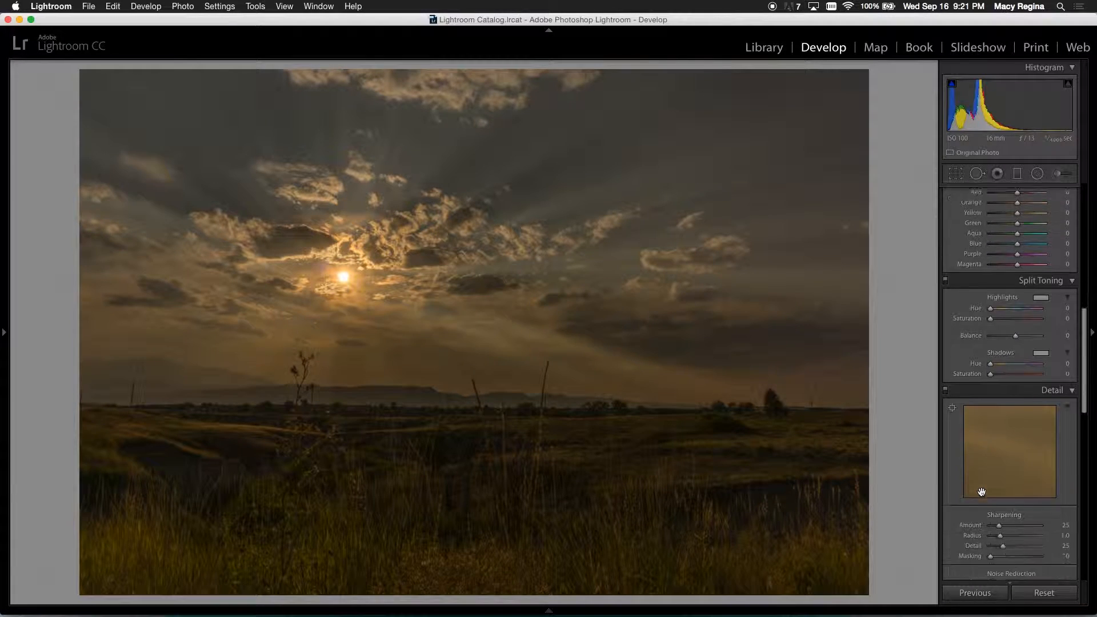
{"action": "scroll", "coordinate": [983, 495], "scroll_direction": "down", "scroll_amount": 10}
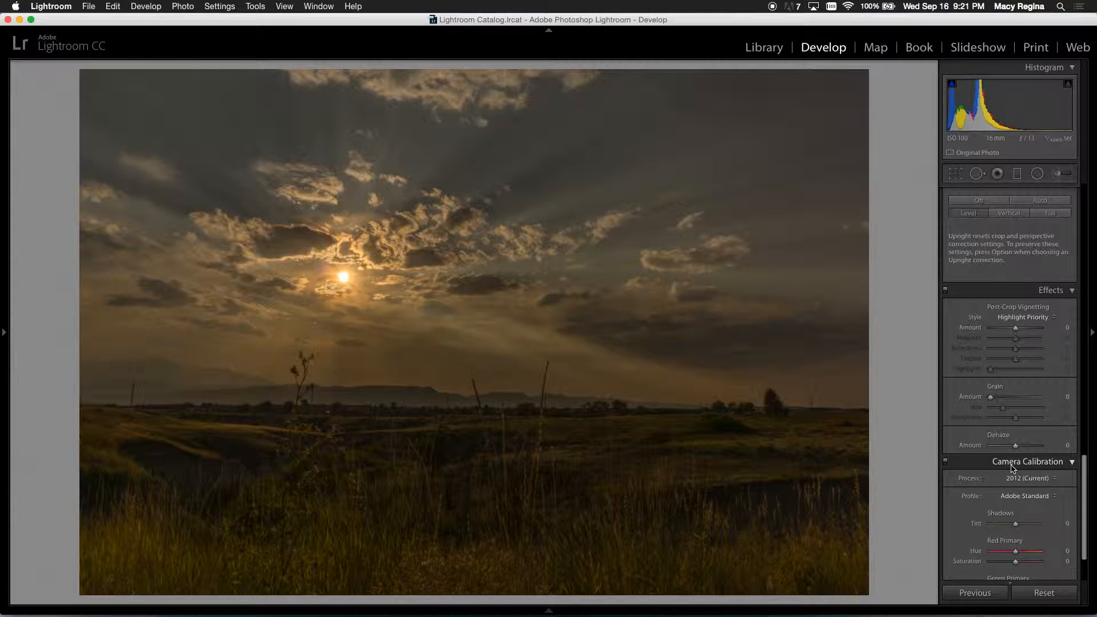
{"action": "left_click", "coordinate": [1027, 496]}
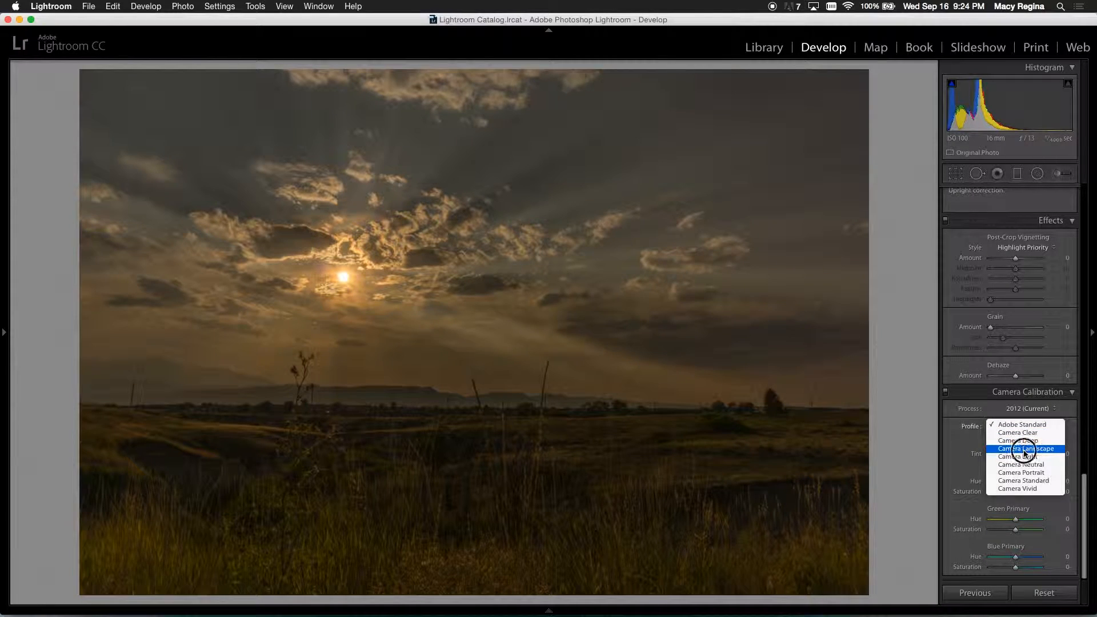
{"action": "left_click", "coordinate": [1018, 449]}
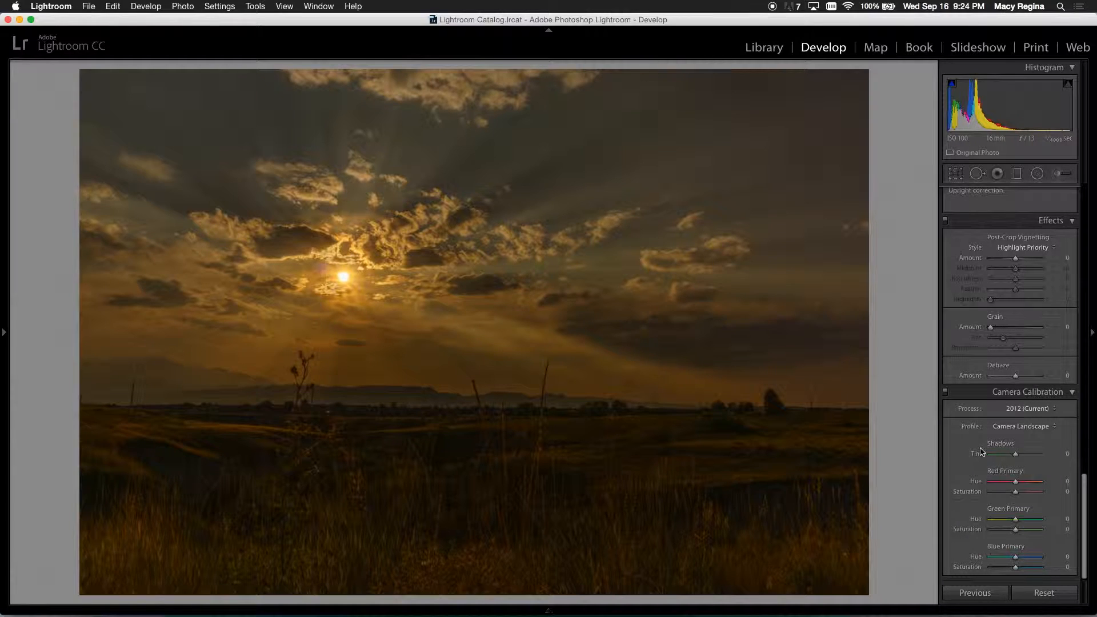
{"action": "scroll", "coordinate": [981, 508], "scroll_direction": "up", "scroll_amount": 15}
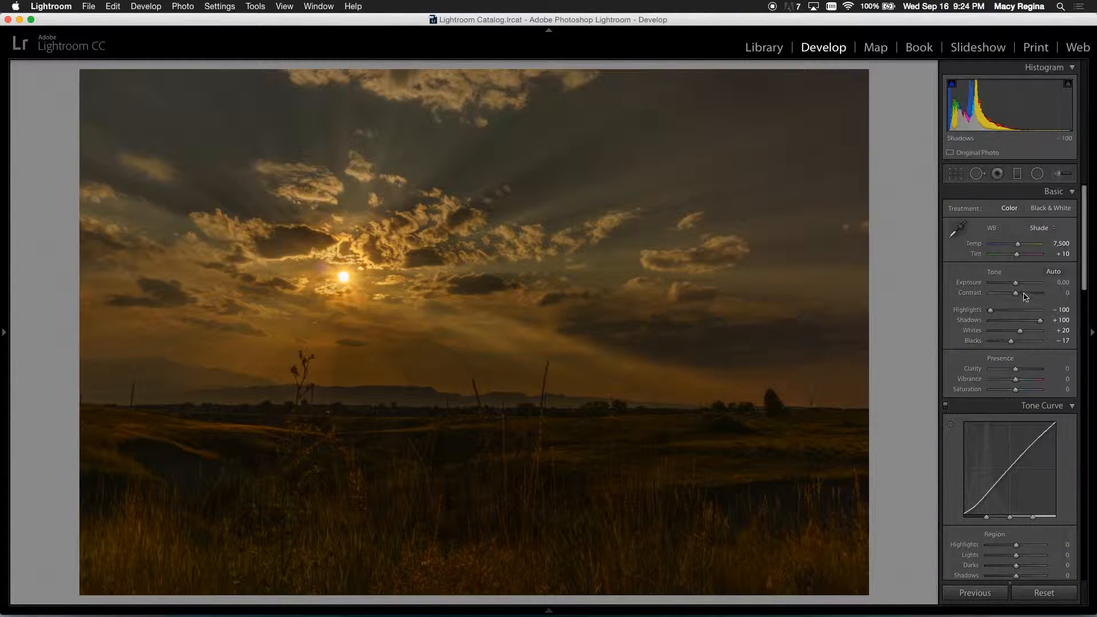
{"action": "left_click_drag", "start_coordinate": [1016, 285], "coordinate": [1019, 285]}
{"action": "scroll", "coordinate": [1017, 286], "scroll_direction": "down", "scroll_amount": 10}
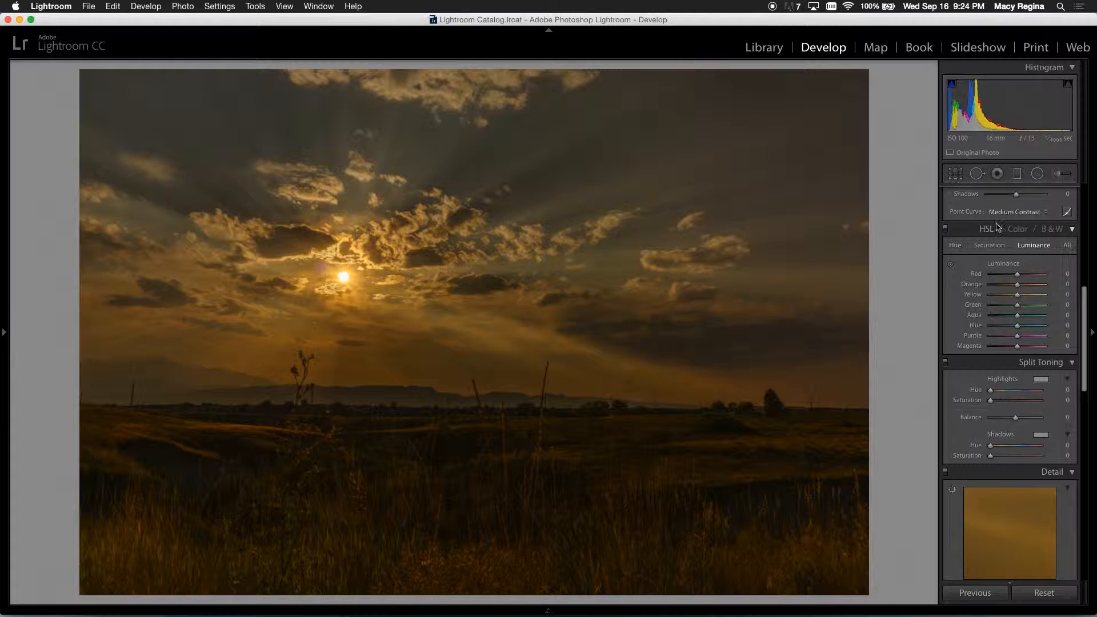
Step: Brighten the foreground grass with the targeted Luminance adjustment, raising Orange to +74 and Yellow to +49
{"action": "scroll", "coordinate": [984, 281], "scroll_direction": "up", "scroll_amount": 2}
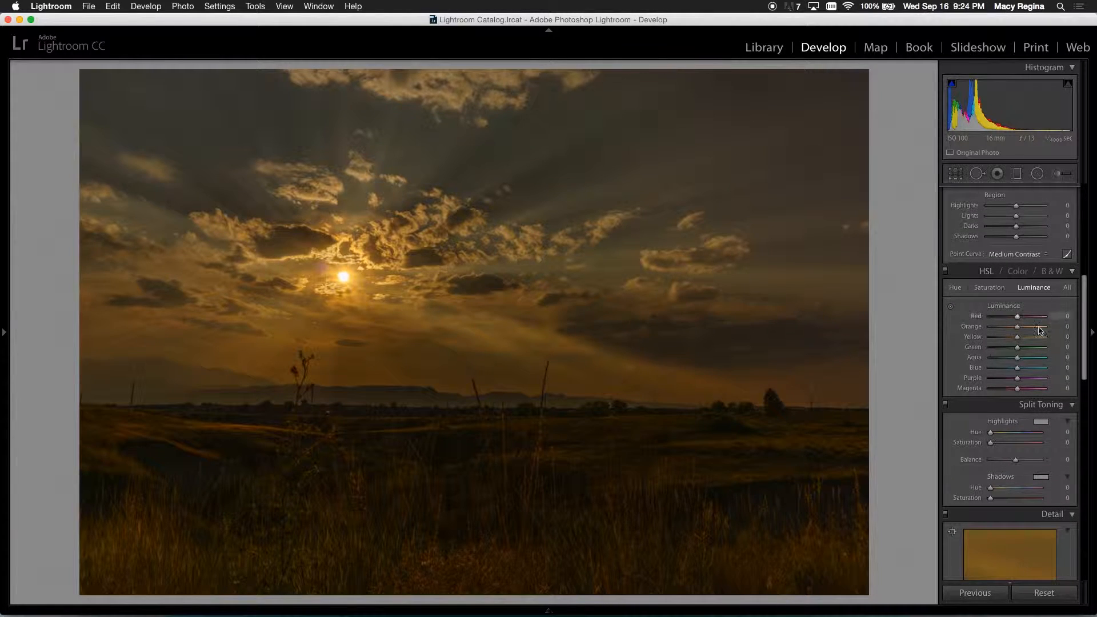
{"action": "left_click", "coordinate": [951, 306]}
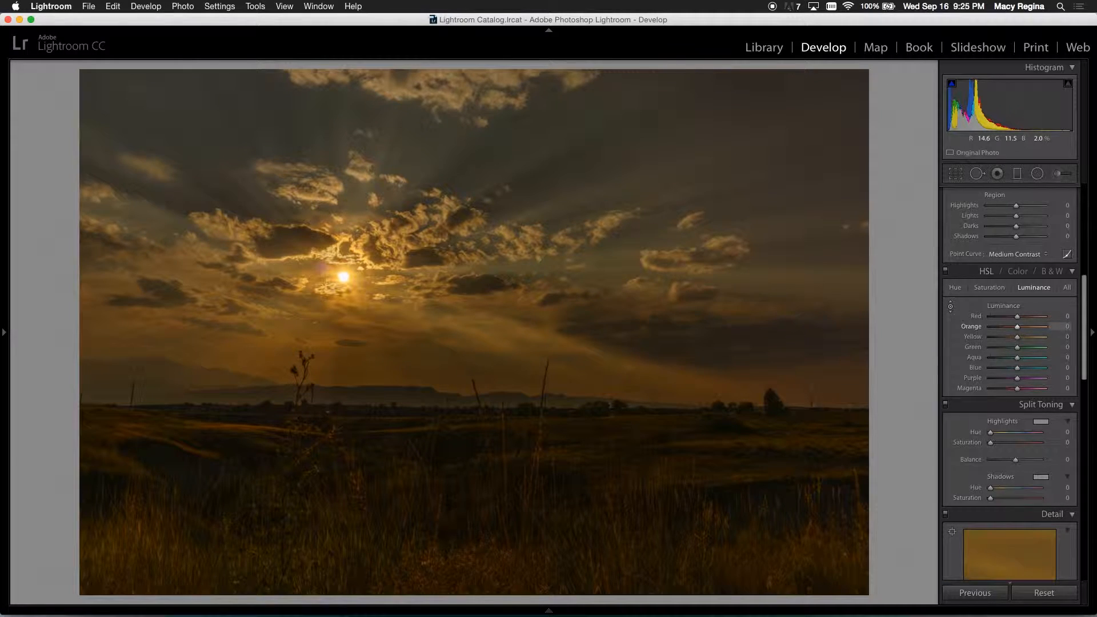
{"action": "left_click_drag", "start_coordinate": [474, 469], "coordinate": [474, 421]}
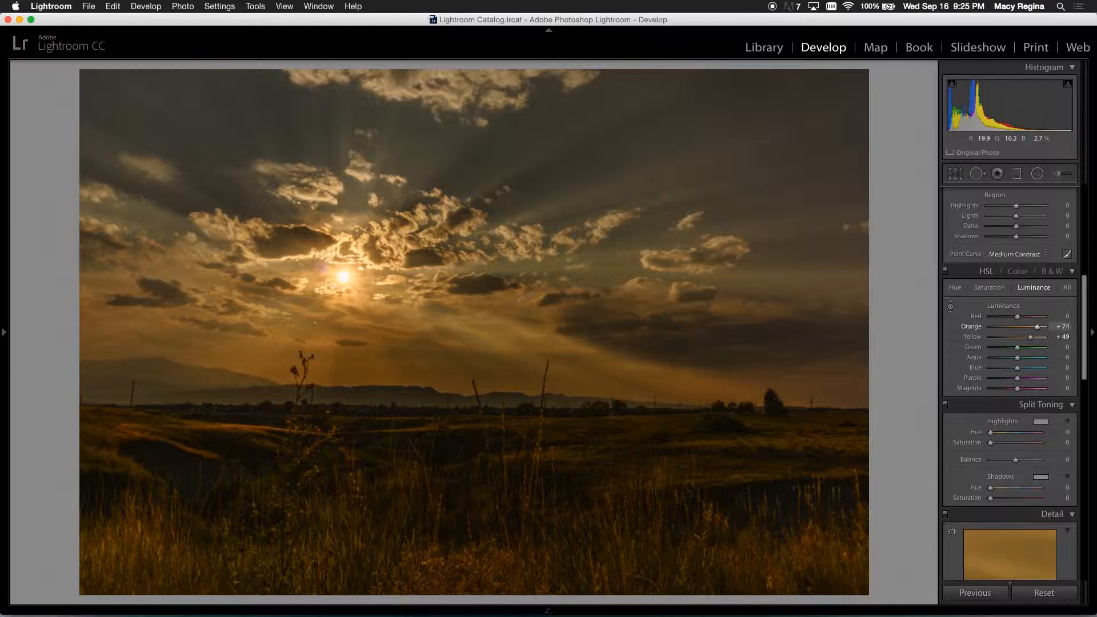
Step: Draw a horizontal graduated filter downward across the upper sky and cool its Temp to -18
{"action": "left_click", "coordinate": [1018, 174]}
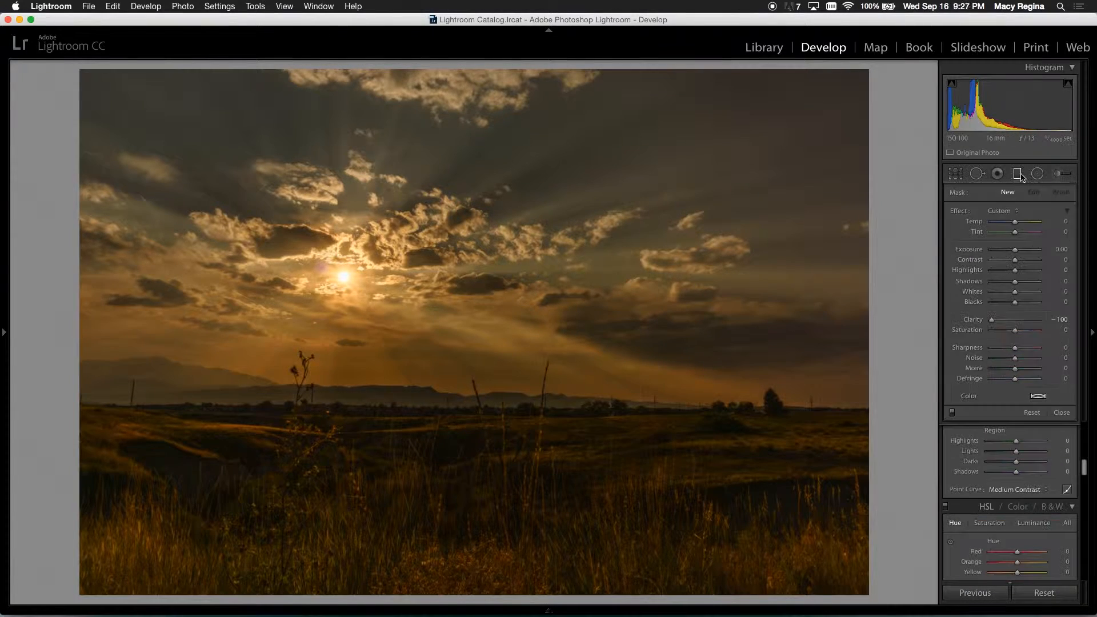
{"action": "left_click", "coordinate": [1018, 175]}
{"action": "left_click", "coordinate": [1018, 174]}
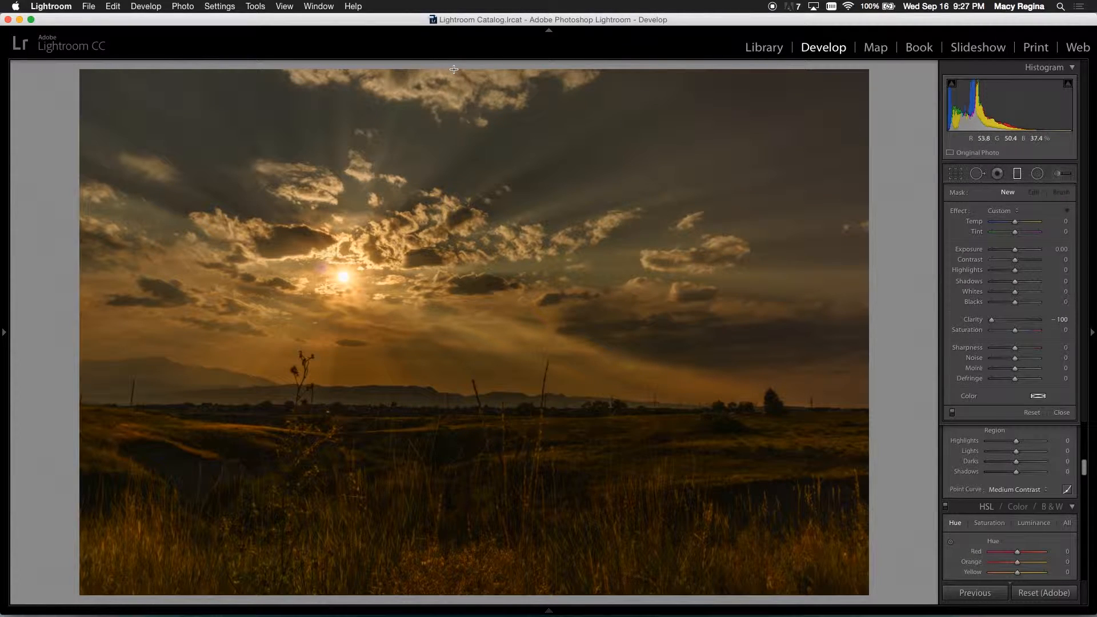
{"action": "left_click_drag", "start_coordinate": [454, 68], "coordinate": [458, 242]}
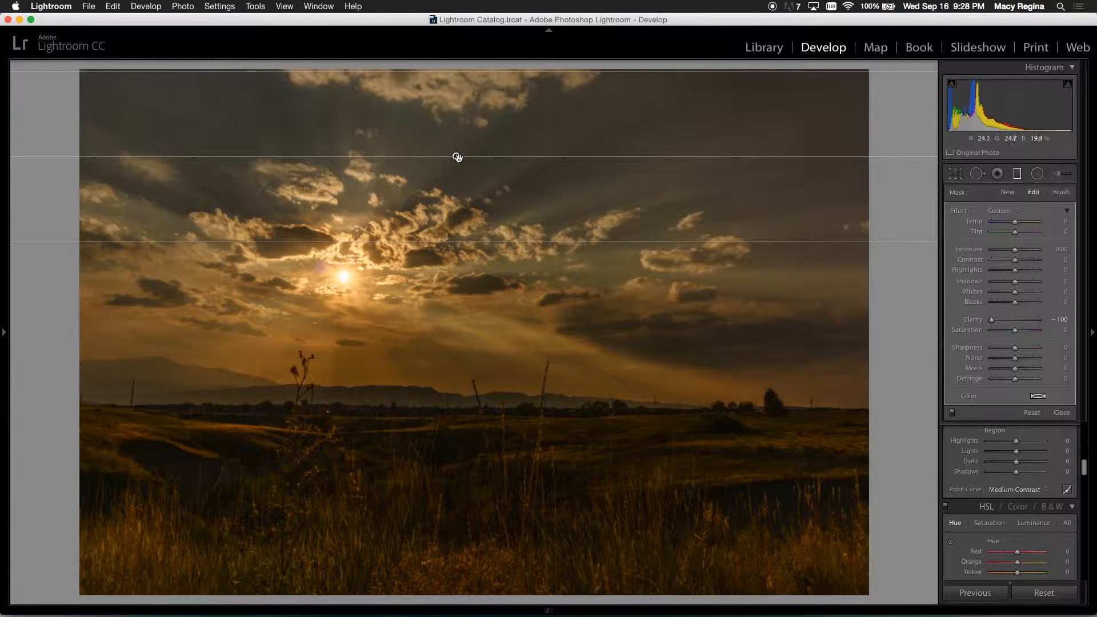
{"action": "left_click_drag", "start_coordinate": [457, 158], "coordinate": [455, 187]}
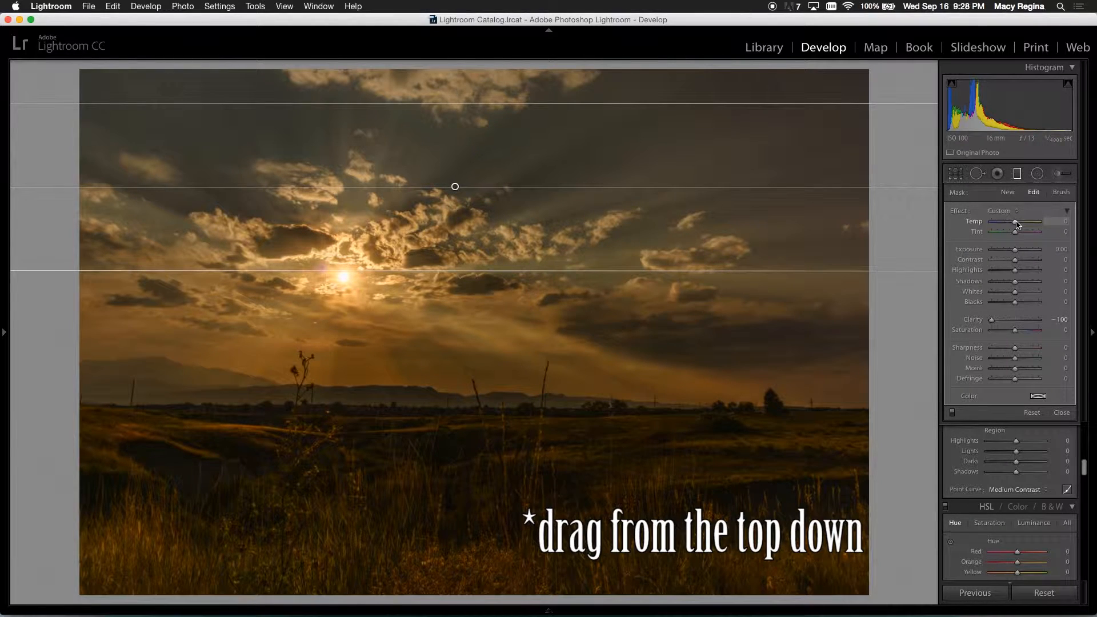
{"action": "left_click_drag", "start_coordinate": [1016, 224], "coordinate": [1011, 223]}
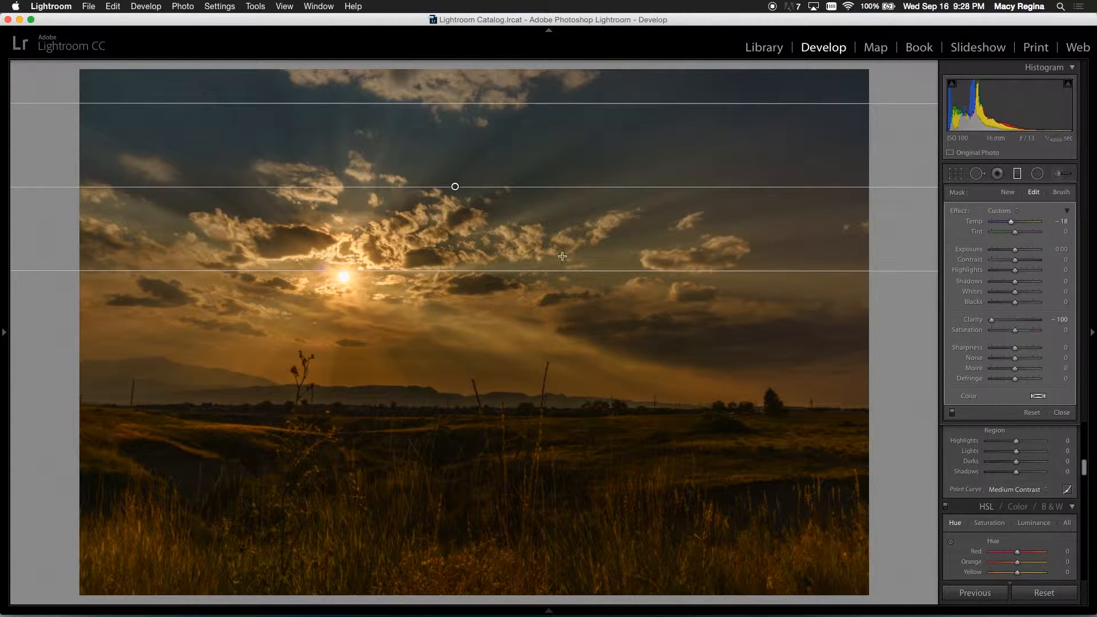
Step: Move the graduated filter down to the mountains on the horizon with a slight tilt, and compare the photo before and after
{"action": "right_click", "coordinate": [455, 189]}
{"action": "left_click", "coordinate": [455, 188]}
{"action": "left_click_drag", "start_coordinate": [455, 188], "coordinate": [464, 375]}
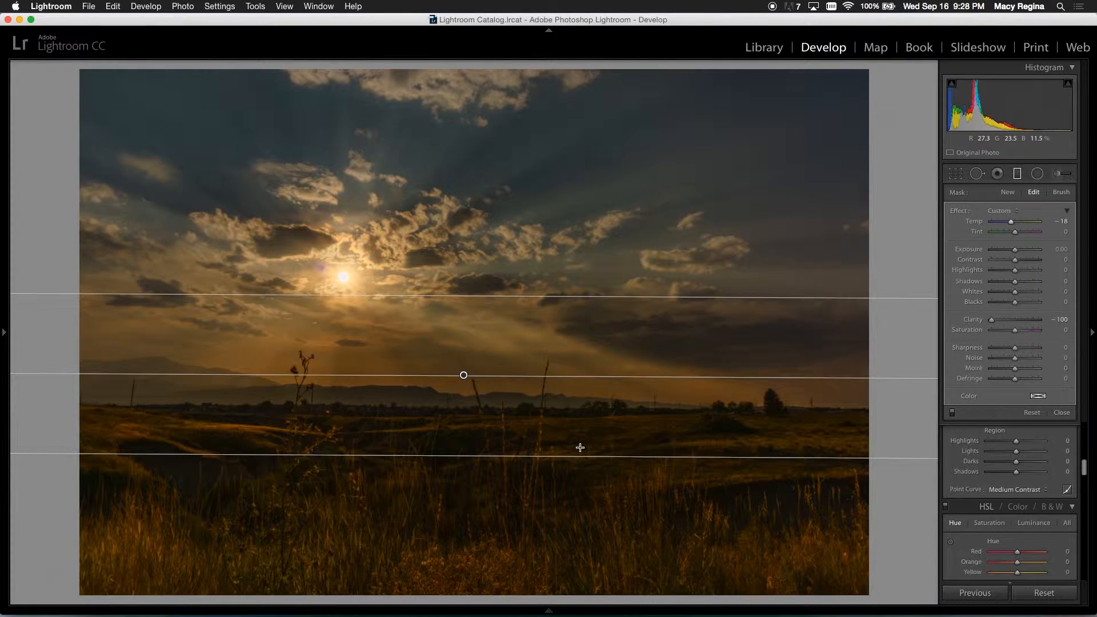
{"action": "left_click", "coordinate": [1017, 175]}
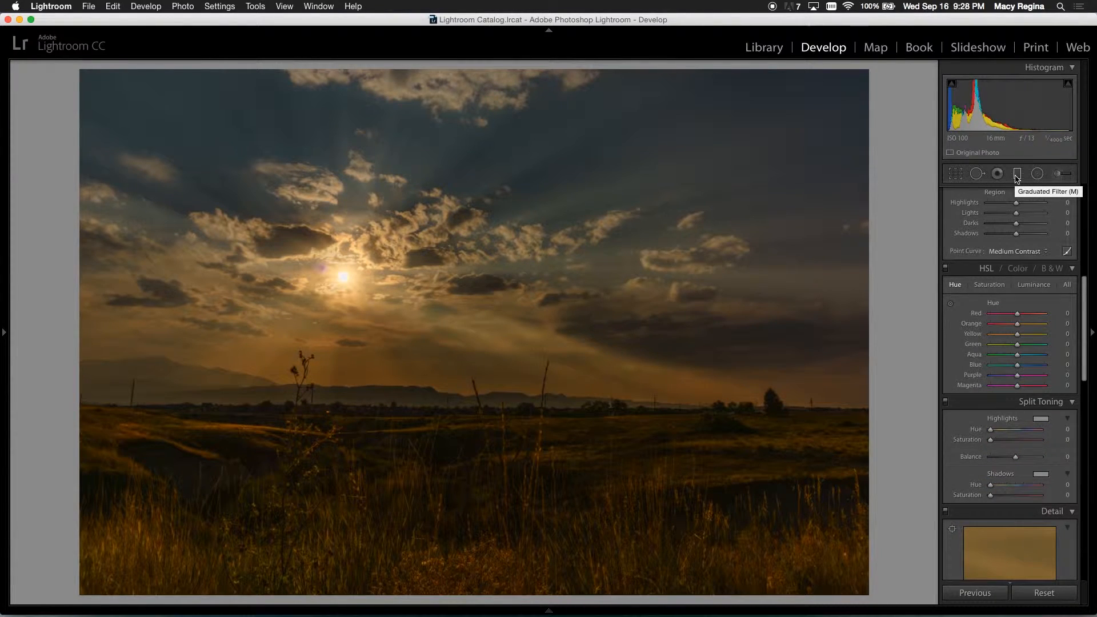
{"action": "key", "text": "shift+y"}
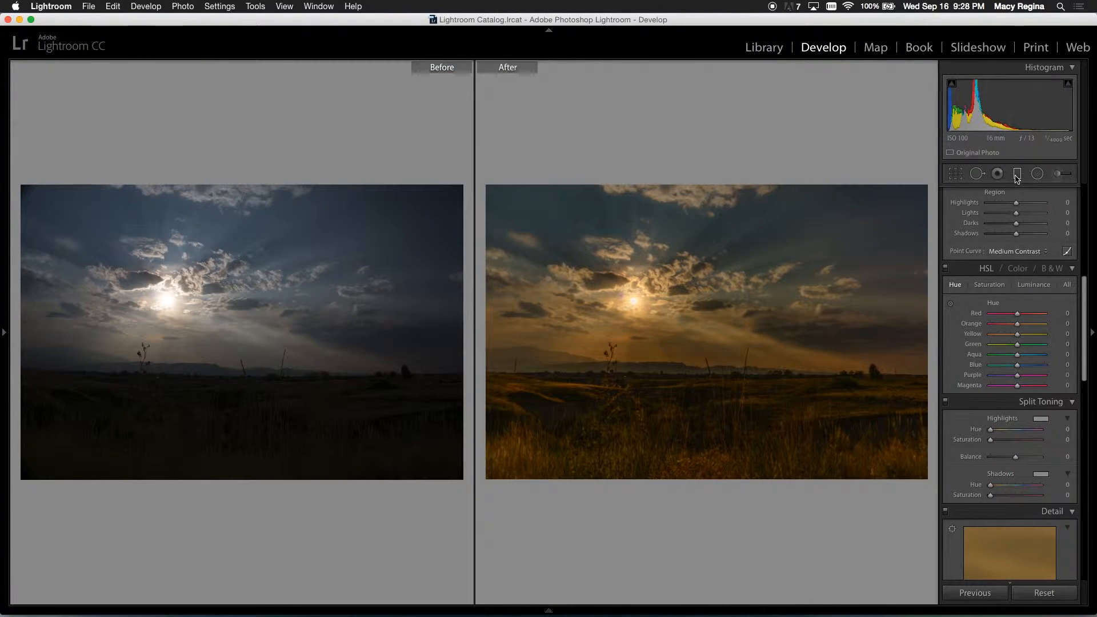
{"action": "key", "text": "y"}
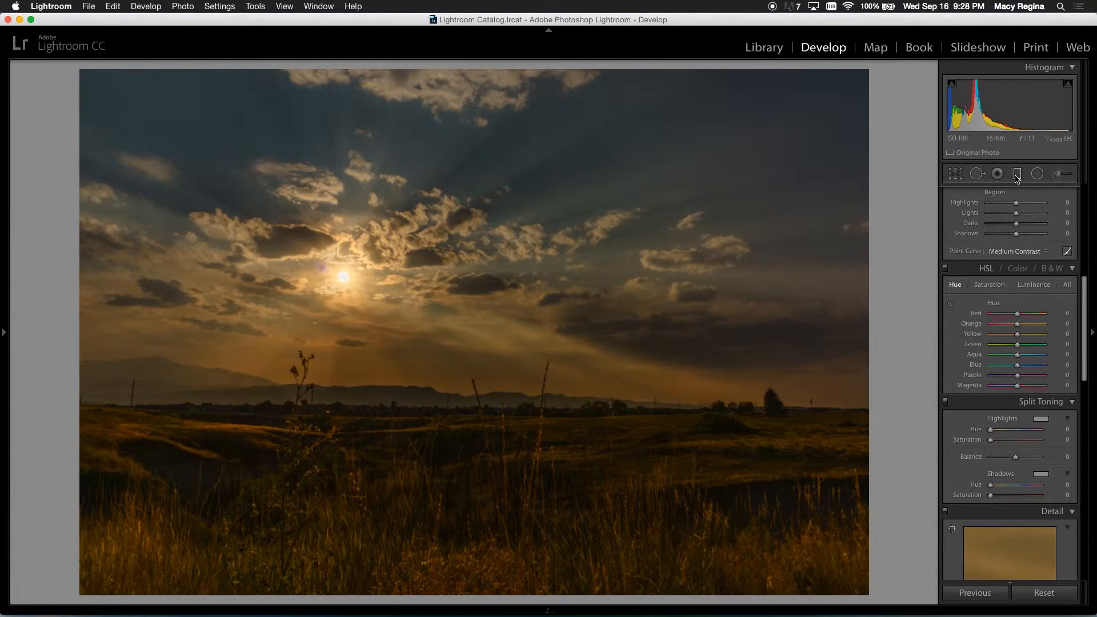
Step: Zoom in on the upper right sky and heal a spot there with Spot Removal in Heal mode at size 53
{"action": "left_click", "coordinate": [800, 149]}
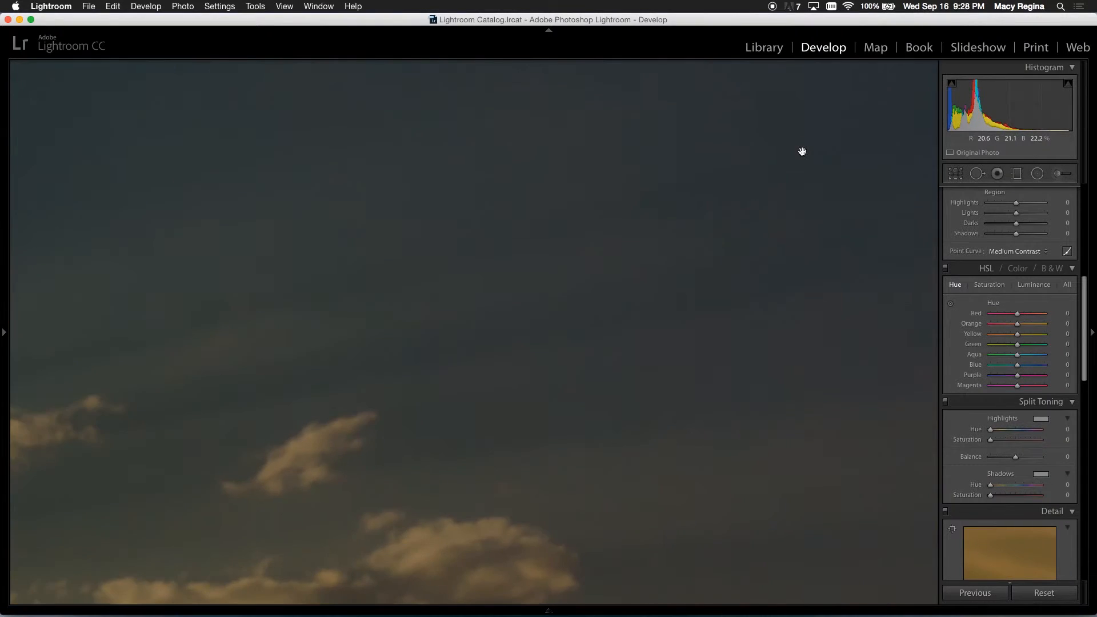
{"action": "left_click", "coordinate": [772, 164]}
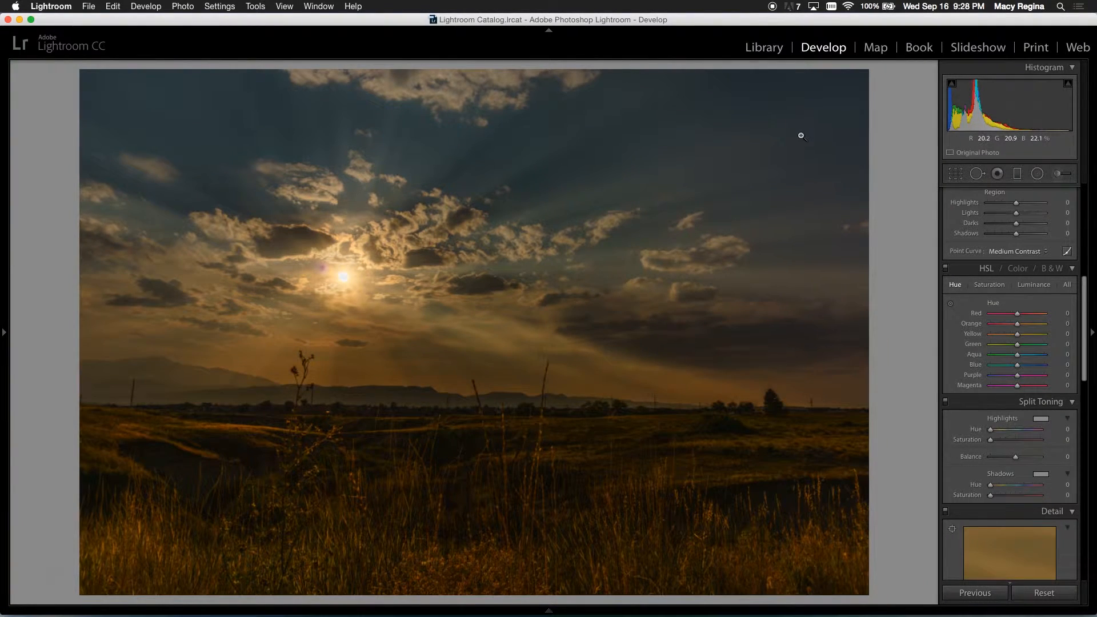
{"action": "left_click", "coordinate": [797, 146]}
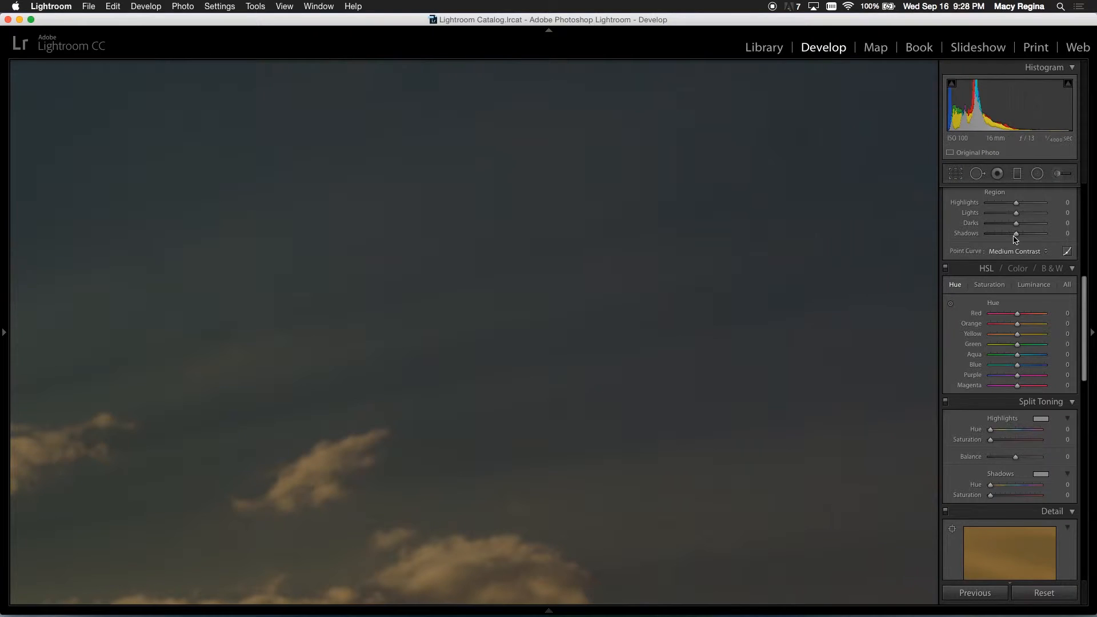
{"action": "left_click", "coordinate": [977, 179]}
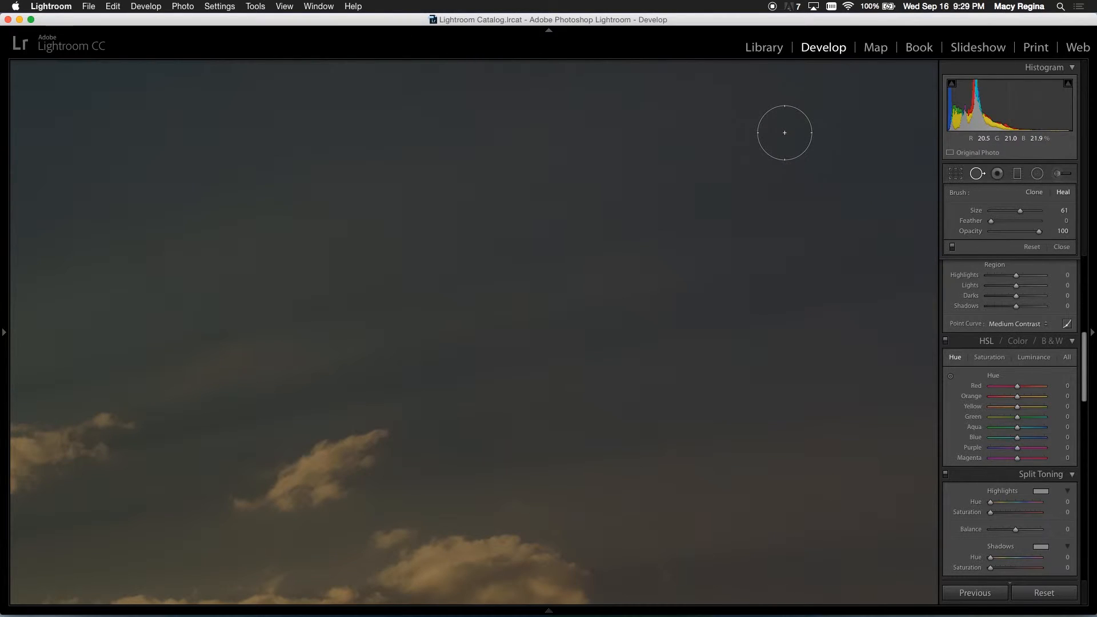
{"action": "left_click", "coordinate": [784, 132]}
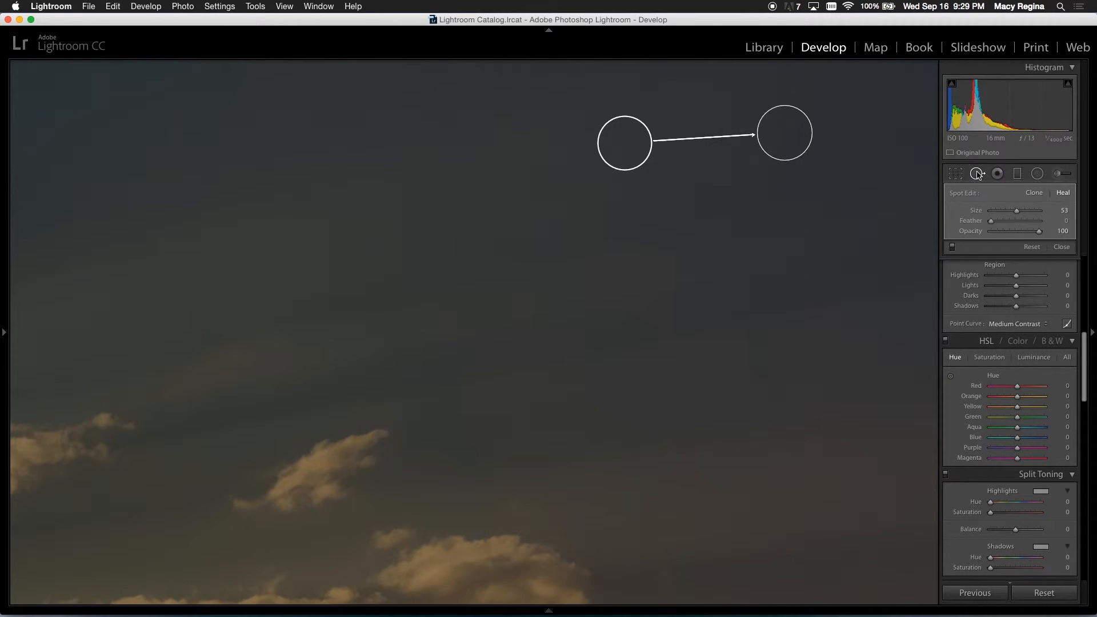
{"action": "left_click", "coordinate": [977, 173]}
{"action": "left_click", "coordinate": [725, 228]}
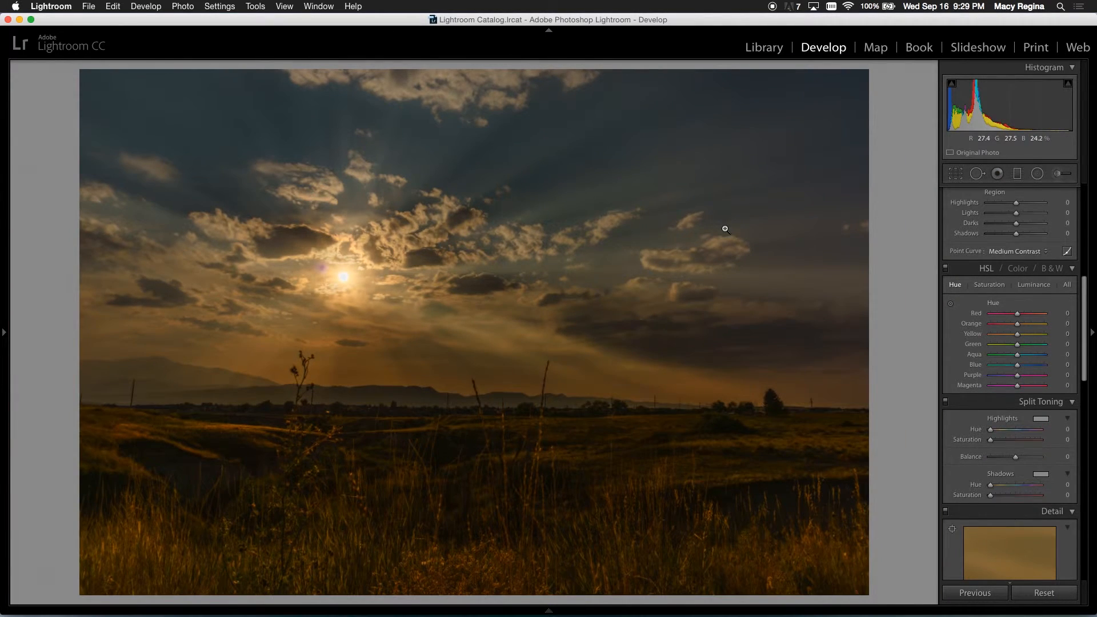
Step: Raise the photo's Exposure to +0.30 and compare the result with the original
{"action": "scroll", "coordinate": [1019, 288], "scroll_direction": "up", "scroll_amount": 5}
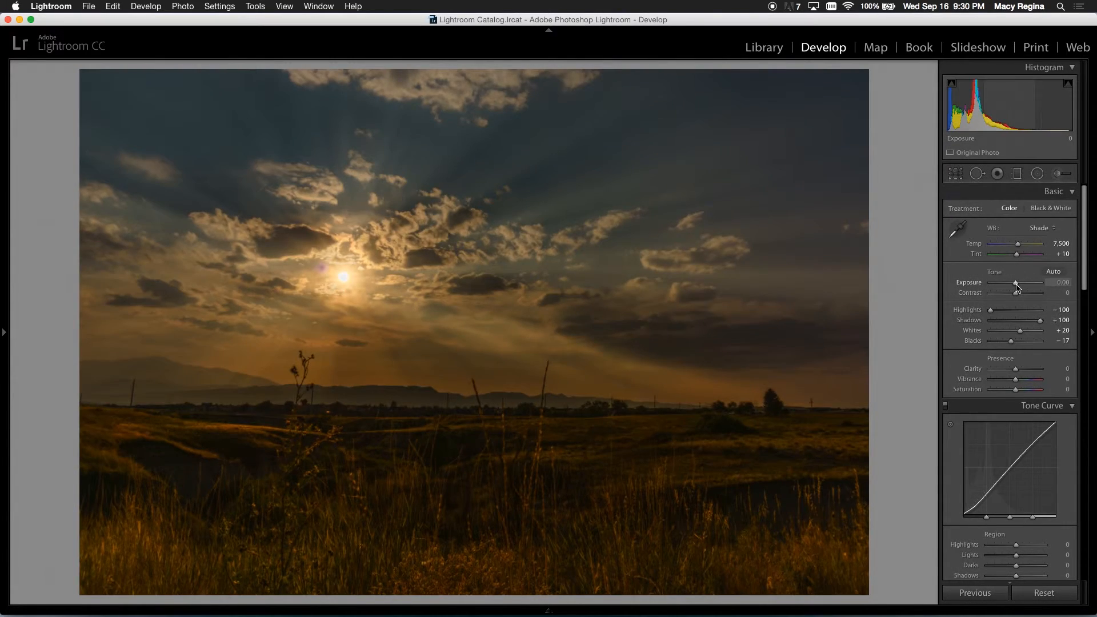
{"action": "left_click_drag", "start_coordinate": [1016, 283], "coordinate": [1016, 286]}
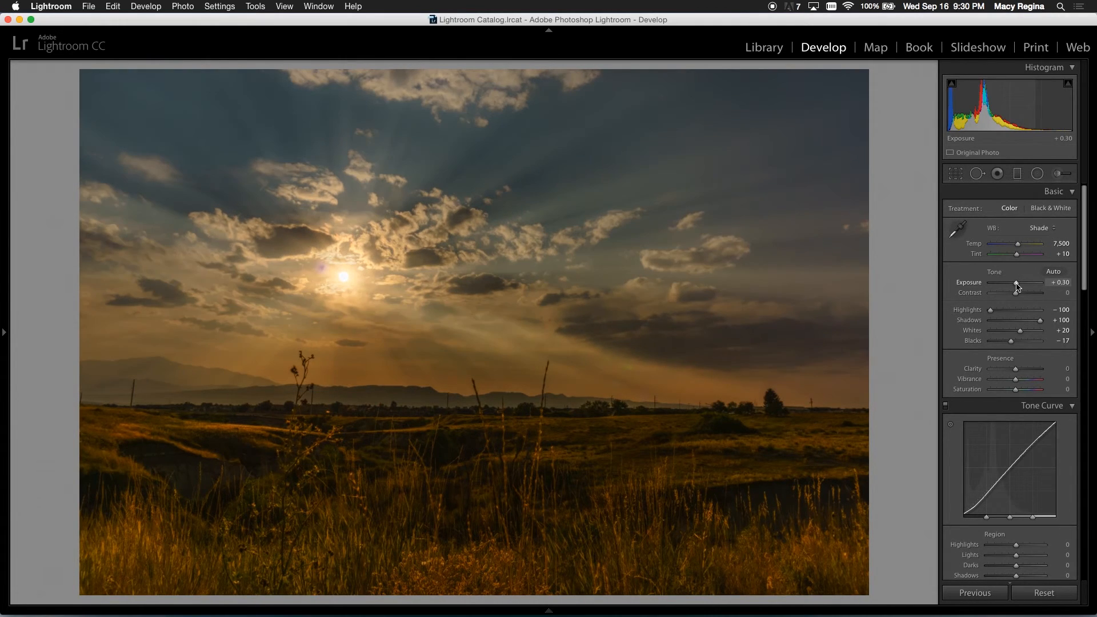
{"action": "key", "text": "y"}
{"action": "key", "text": "y"}
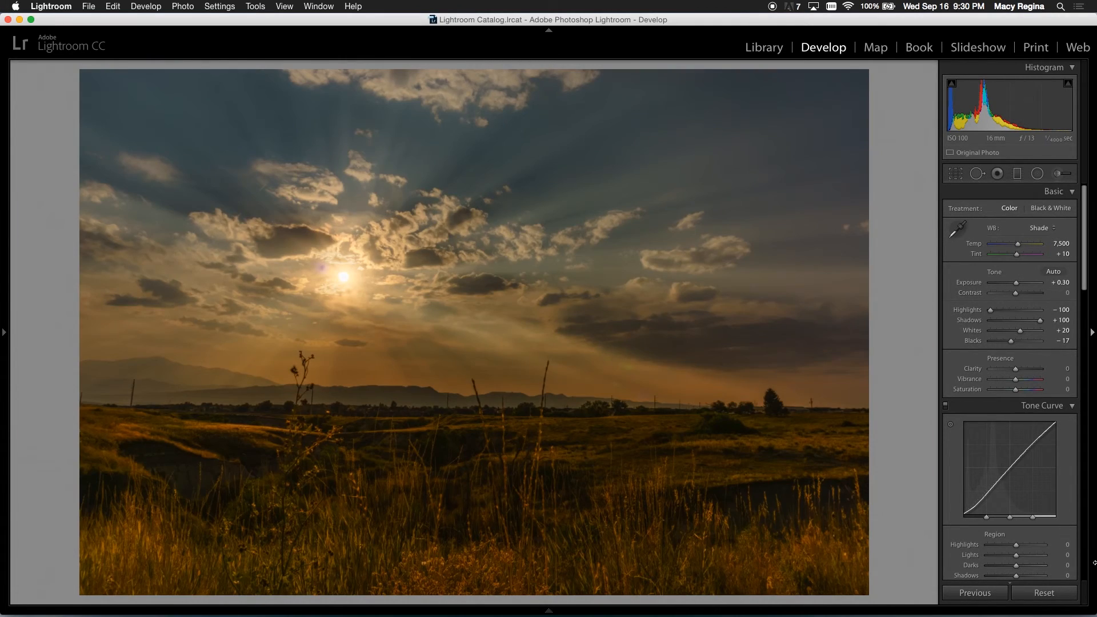